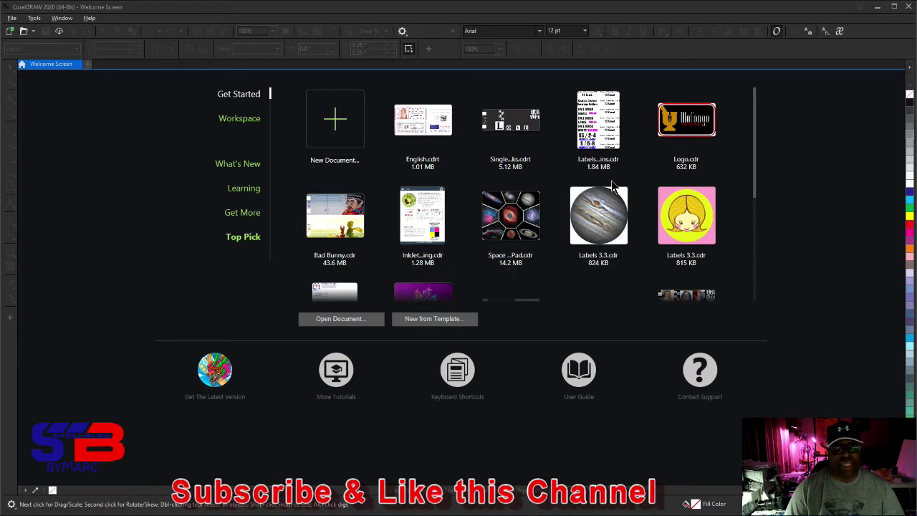
{"action": "left_click", "coordinate": [90, 18]}
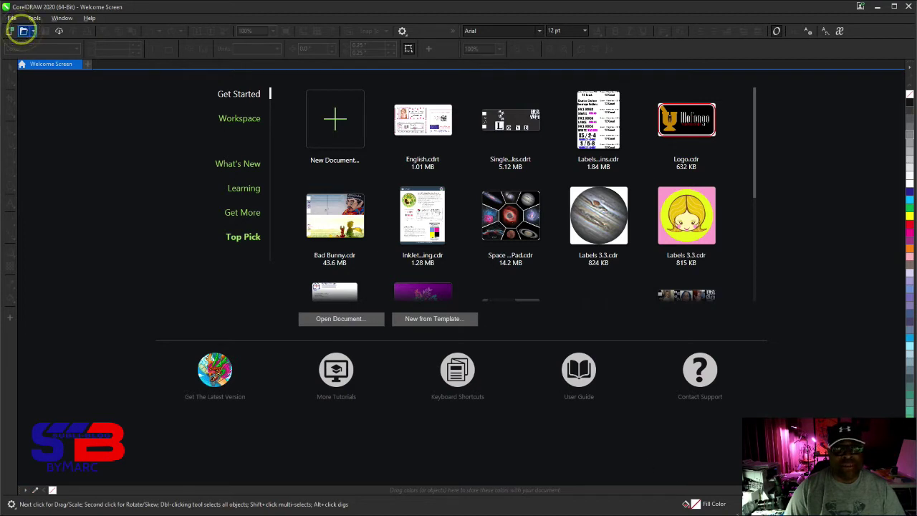
{"action": "left_click", "coordinate": [293, 21]}
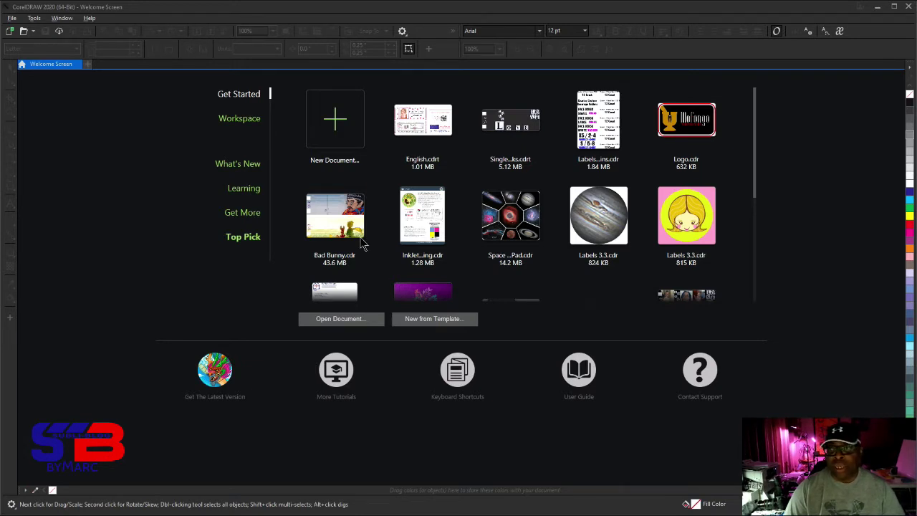
{"action": "left_click", "coordinate": [352, 342]}
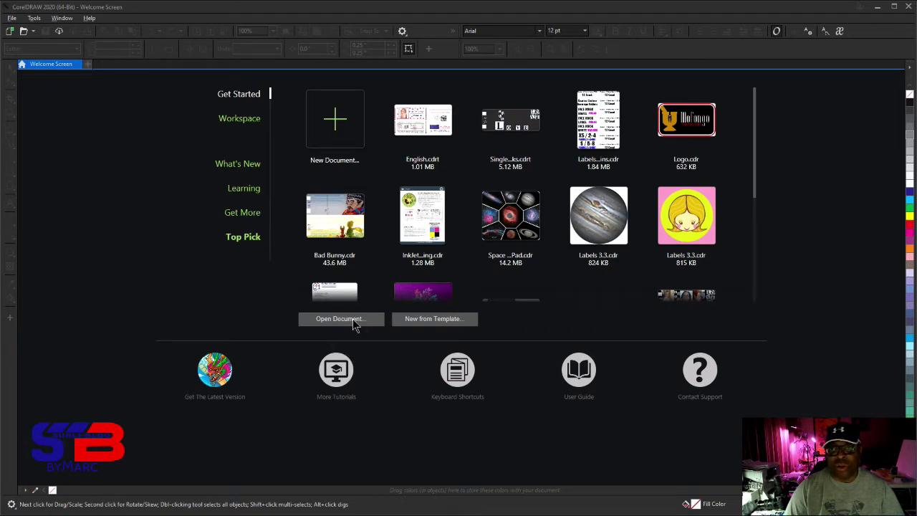
{"action": "left_click", "coordinate": [443, 275]}
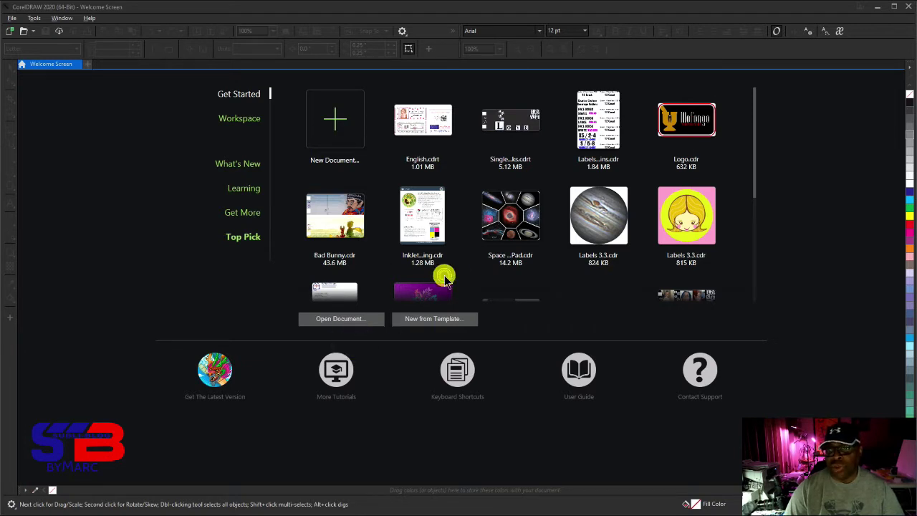
{"action": "left_click", "coordinate": [491, 285]}
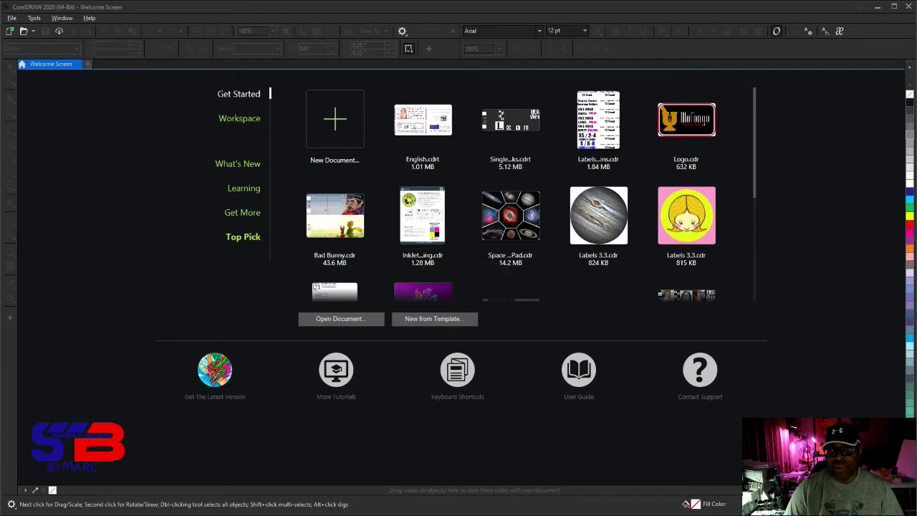
Create a new document from the black wrap template with the LOVE letter blocks.
{"action": "left_click", "coordinate": [459, 315]}
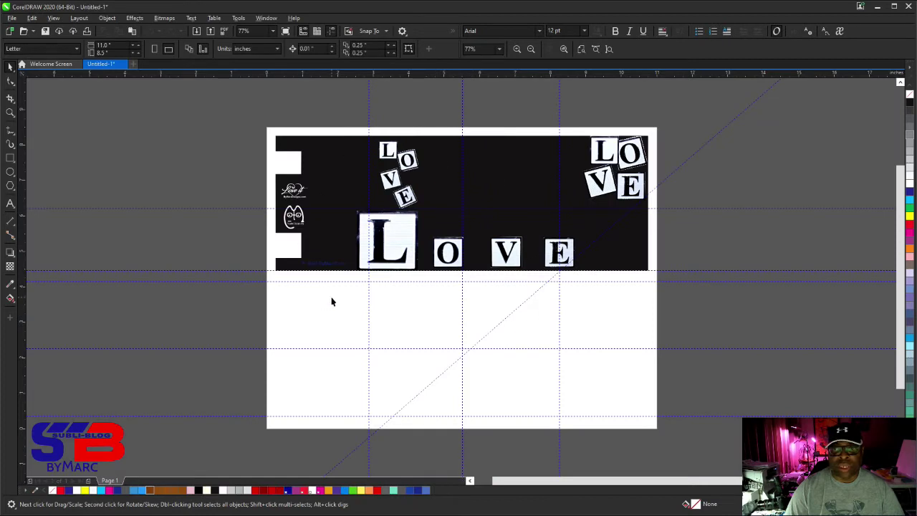
{"action": "left_click", "coordinate": [564, 49]}
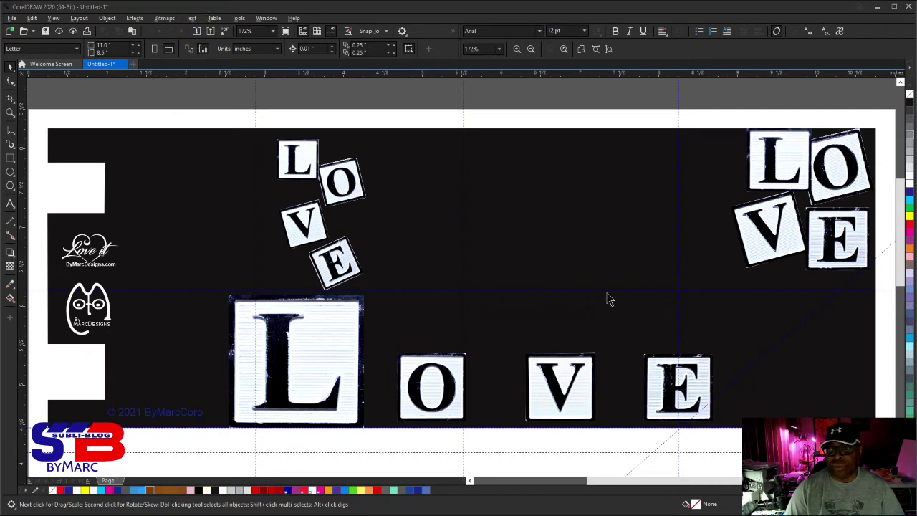
Import the cut-out black-and-white couple photo onto the wrap page.
{"action": "left_click", "coordinate": [158, 24]}
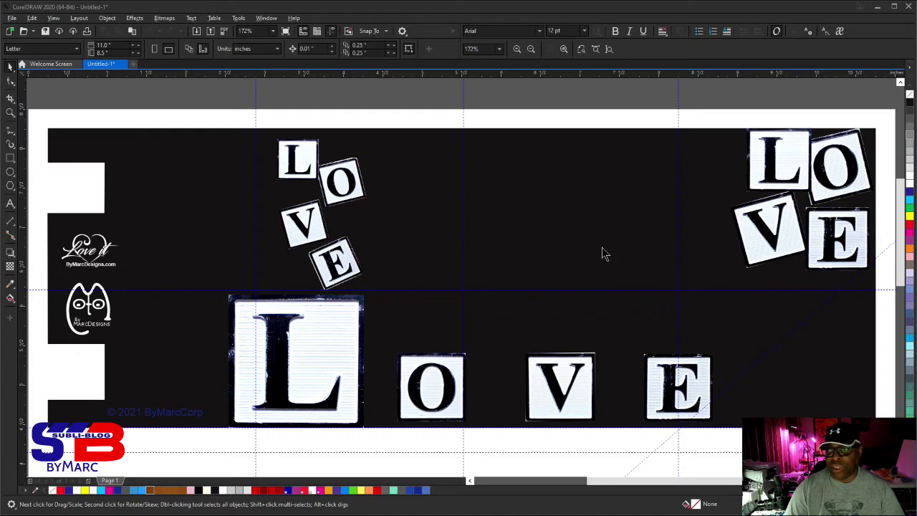
{"action": "left_click", "coordinate": [204, 339]}
{"action": "left_click", "coordinate": [394, 144]}
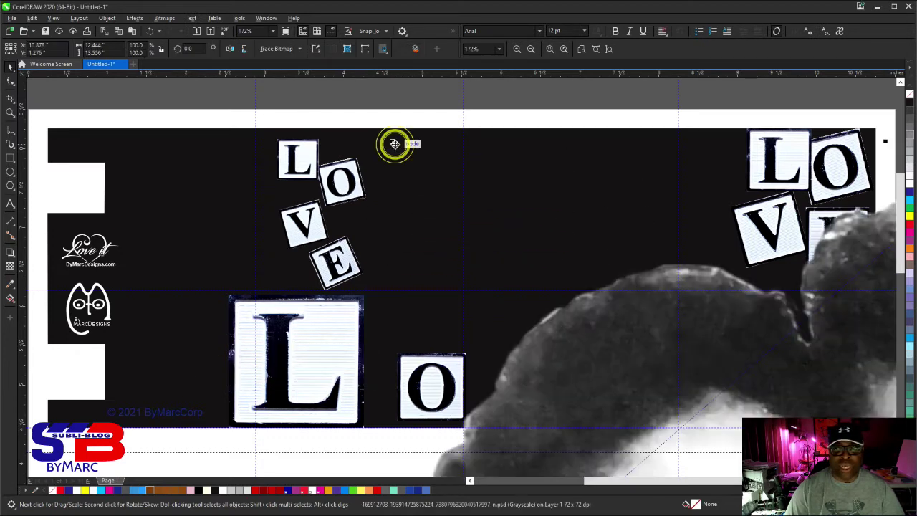
{"action": "left_click", "coordinate": [563, 49]}
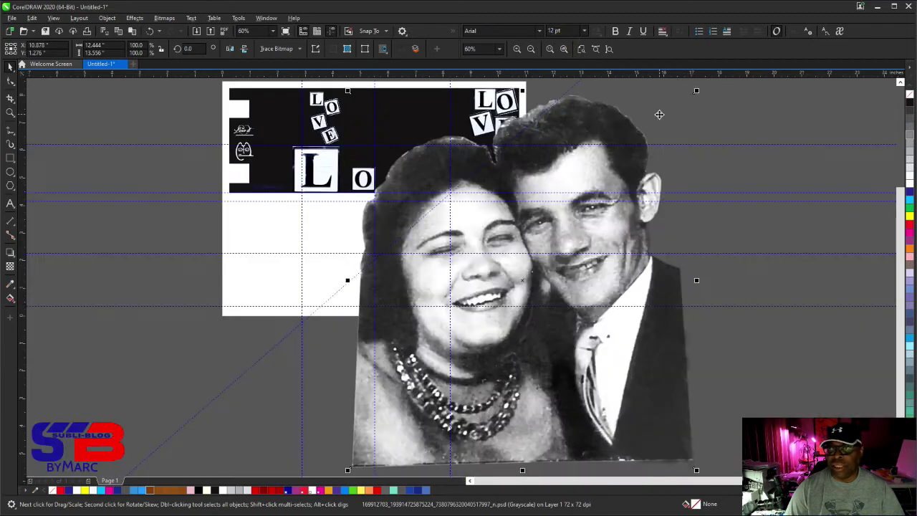
Shrink the couple photo proportionally to about 1.85 by 2.02 inches and place it at the wrap's lower right corner.
{"action": "left_click_drag", "start_coordinate": [696, 92], "coordinate": [401, 412]}
{"action": "left_click_drag", "start_coordinate": [385, 444], "coordinate": [513, 192]}
{"action": "left_click", "coordinate": [563, 49]}
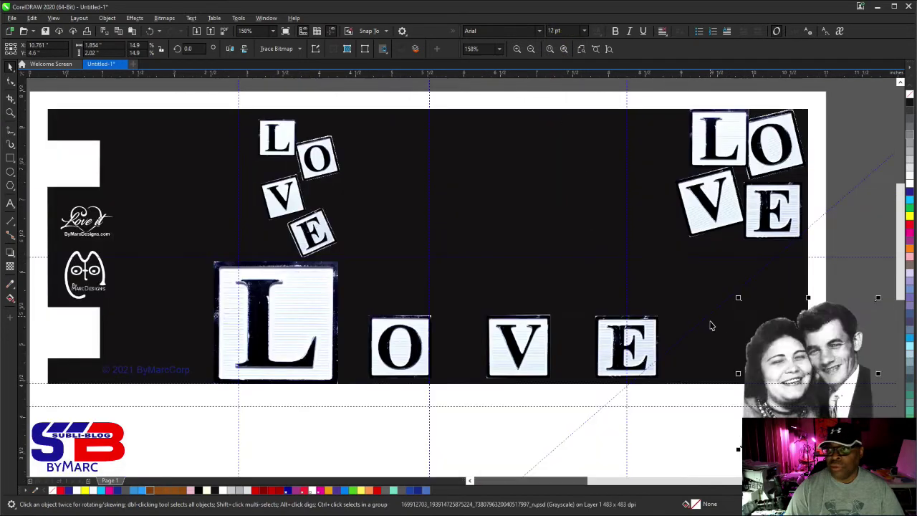
Place a copy of the couple photo beside the left stacked LOVE blocks and PowerClip the original inside the black wrap shape.
{"action": "left_click_drag", "start_coordinate": [776, 361], "coordinate": [158, 228]}
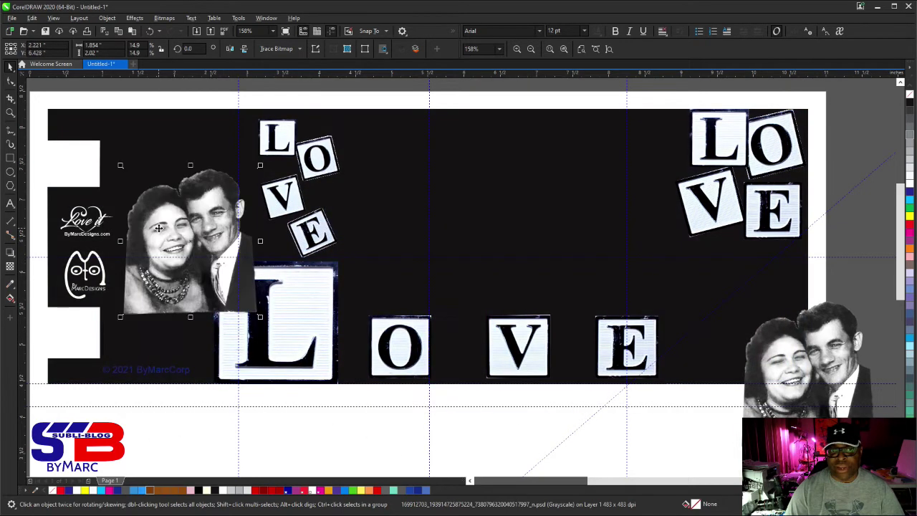
{"action": "left_click", "coordinate": [793, 380]}
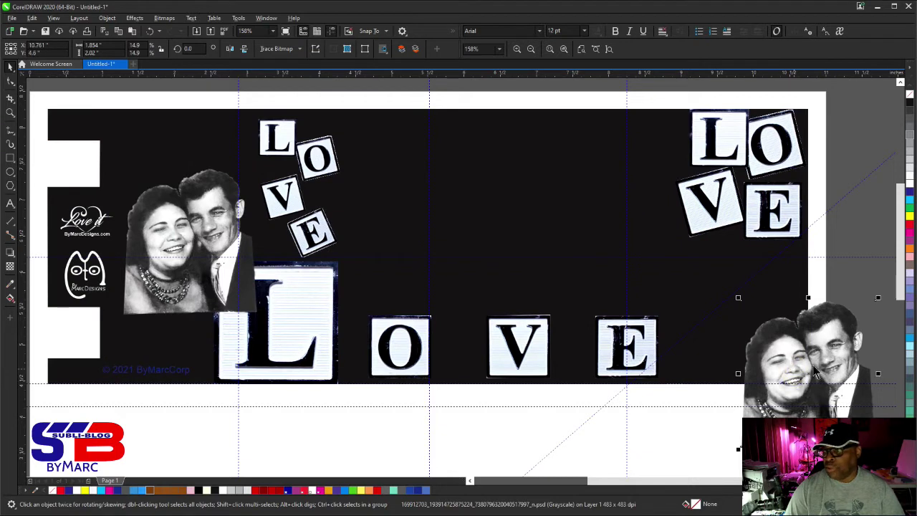
{"action": "left_click", "coordinate": [845, 222]}
{"action": "left_click", "coordinate": [547, 210]}
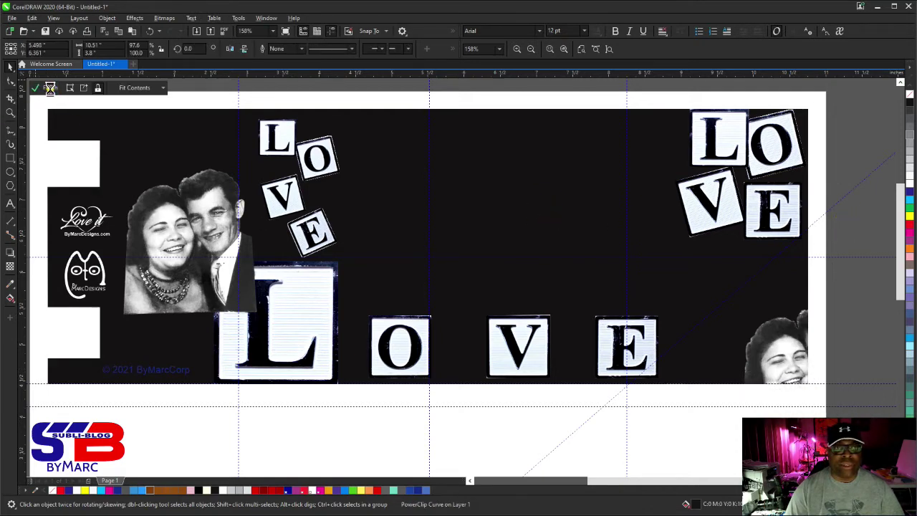
Open the wrap's PowerClip contents for editing and delete both empty picture frames.
{"action": "left_click", "coordinate": [47, 88]}
{"action": "left_click", "coordinate": [802, 378]}
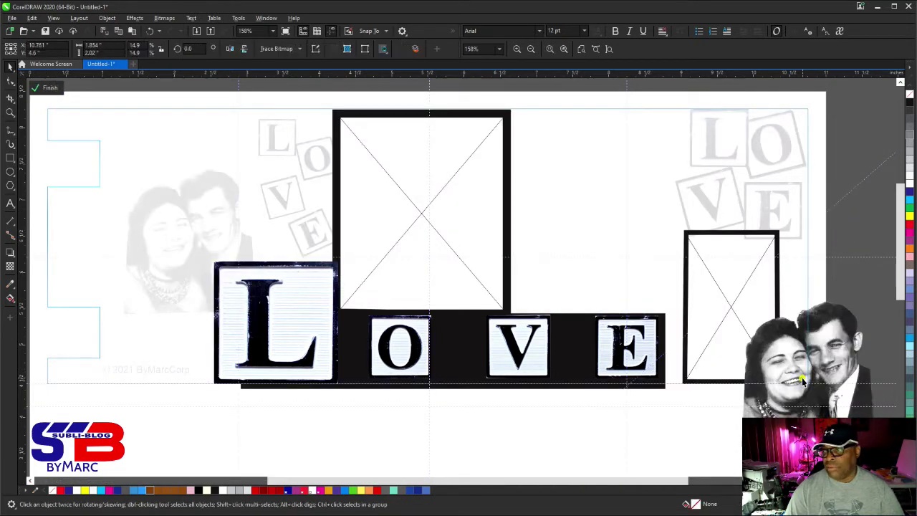
{"action": "left_click", "coordinate": [693, 245]}
{"action": "key", "text": "Delete"}
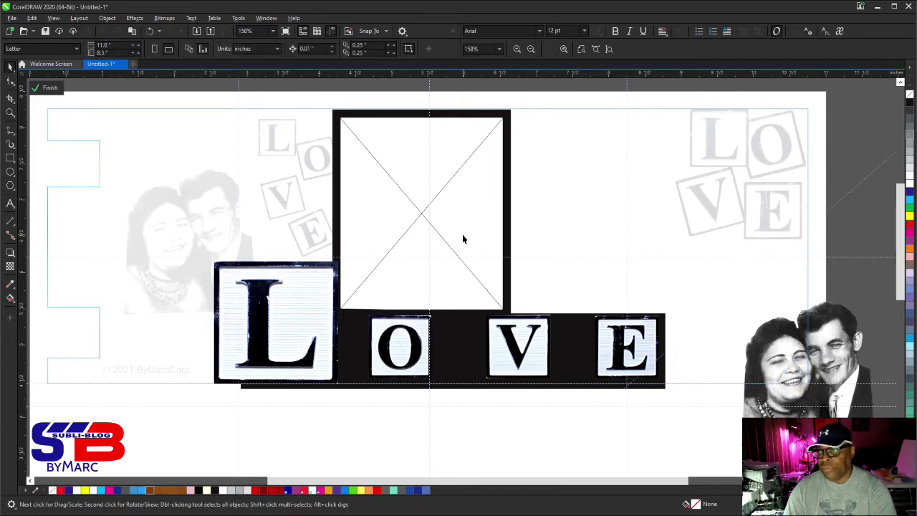
{"action": "double_click", "coordinate": [476, 197]}
Move the clipped couple photo to the wrap's right end and enlarge it proportionally to about 3.49 by 3.8 inches.
{"action": "left_click", "coordinate": [795, 358]}
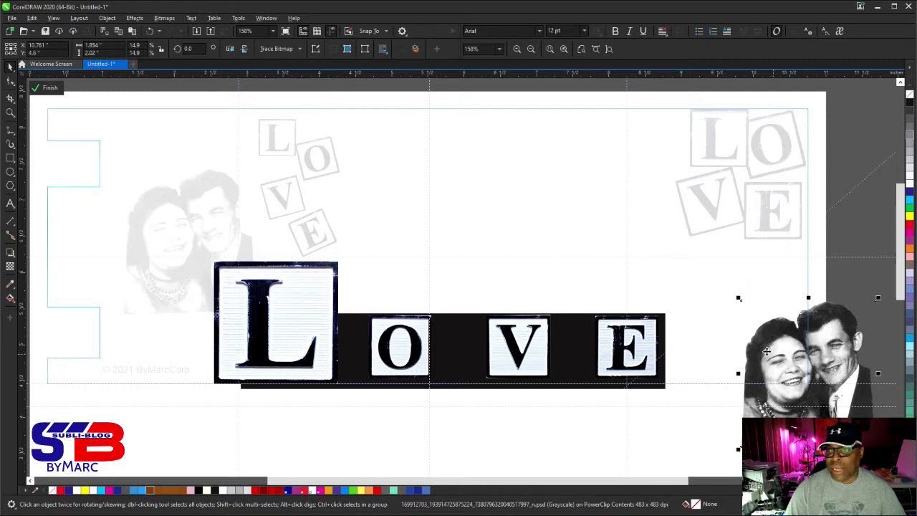
{"action": "left_click_drag", "start_coordinate": [765, 362], "coordinate": [705, 303]}
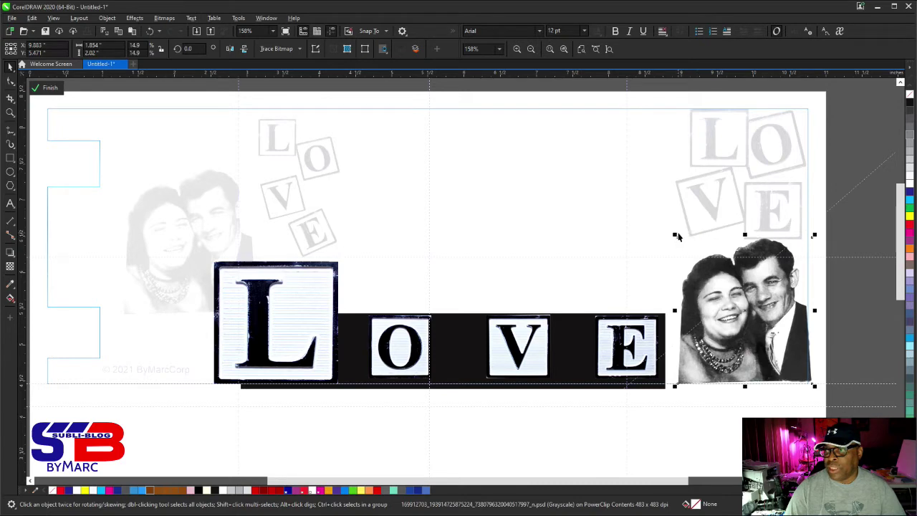
{"action": "left_click_drag", "start_coordinate": [675, 235], "coordinate": [470, 104]}
{"action": "left_click_drag", "start_coordinate": [731, 296], "coordinate": [741, 291]}
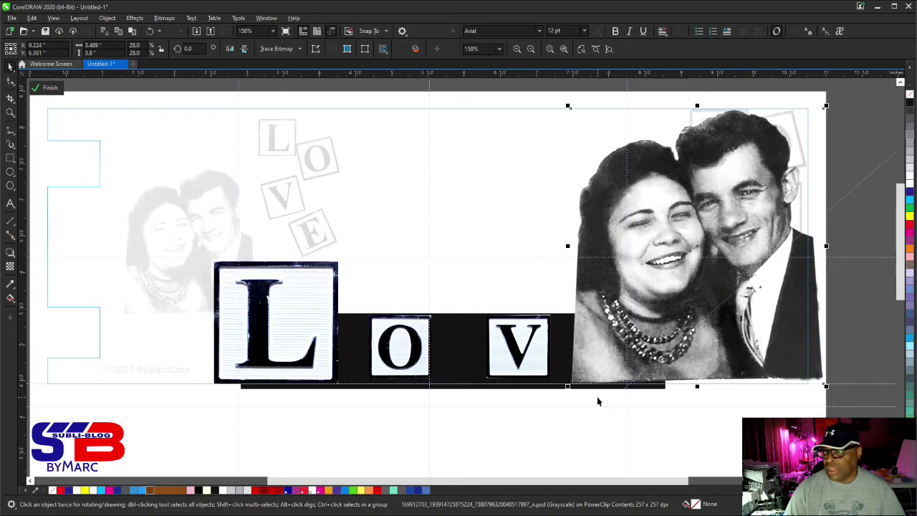
{"action": "left_click_drag", "start_coordinate": [717, 285], "coordinate": [723, 298]}
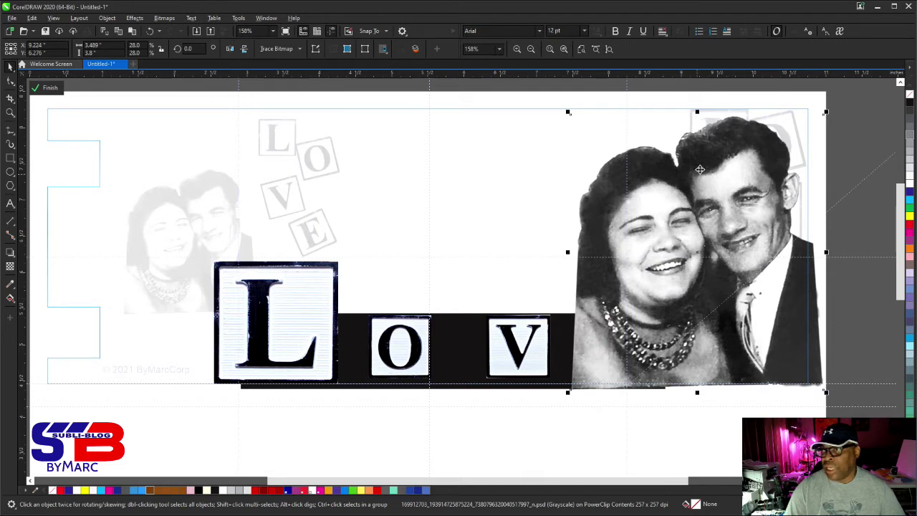
Bring the bottom LOVE blocks to the front, shrink them to about 5.19 by 1.46 inches and align them to the wrap's lower edge.
{"action": "left_click_drag", "start_coordinate": [176, 442], "coordinate": [716, 210]}
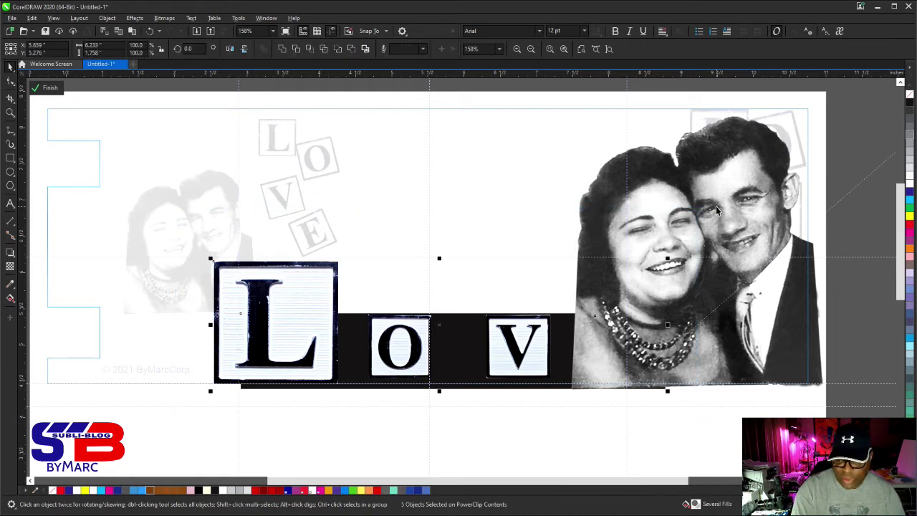
{"action": "key", "text": "shift+Page_Up"}
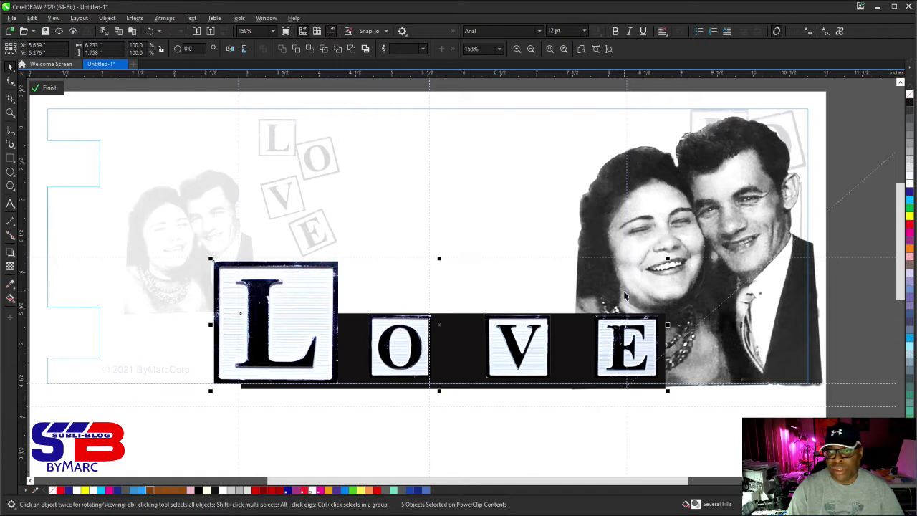
{"action": "left_click_drag", "start_coordinate": [666, 391], "coordinate": [589, 366]}
{"action": "left_click_drag", "start_coordinate": [546, 328], "coordinate": [542, 343]}
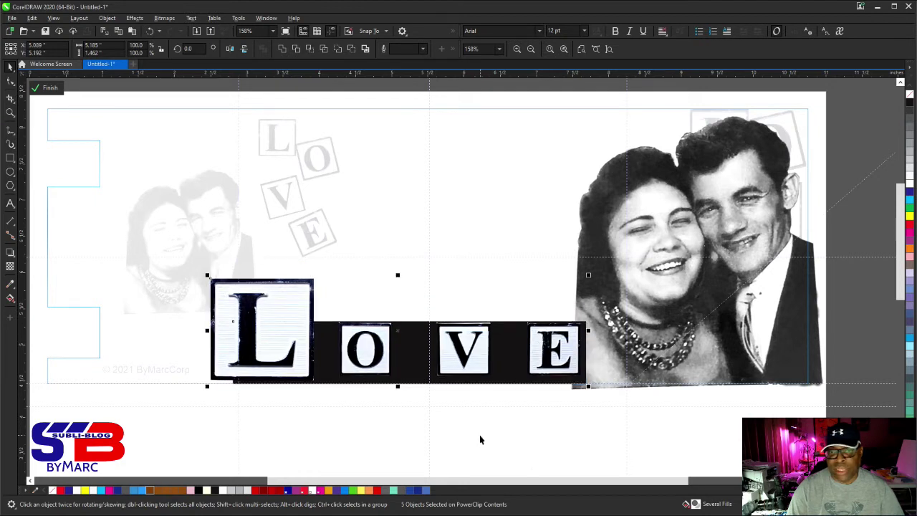
Lower the large L block to the wrap's bottom edge and finish editing the PowerClip contents.
{"action": "left_click", "coordinate": [380, 428]}
{"action": "left_click", "coordinate": [293, 308]}
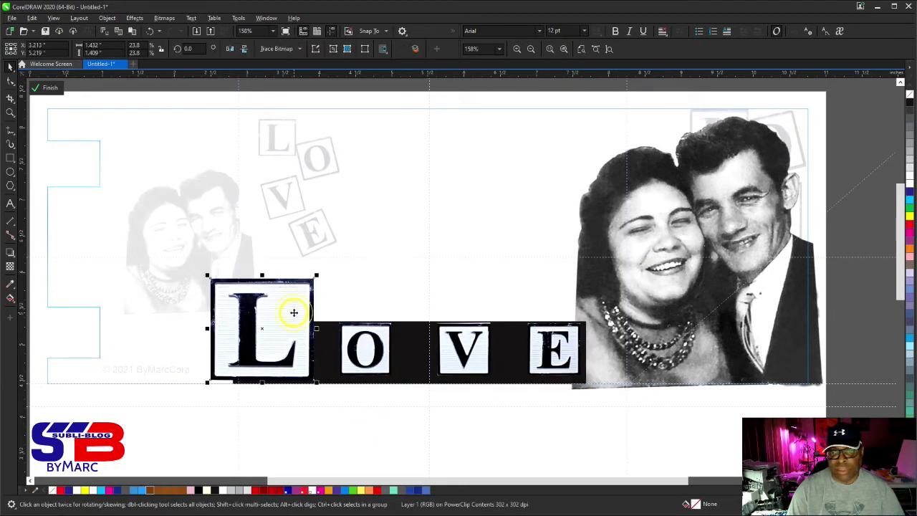
{"action": "left_click", "coordinate": [295, 315]}
{"action": "left_click_drag", "start_coordinate": [294, 317], "coordinate": [300, 316]}
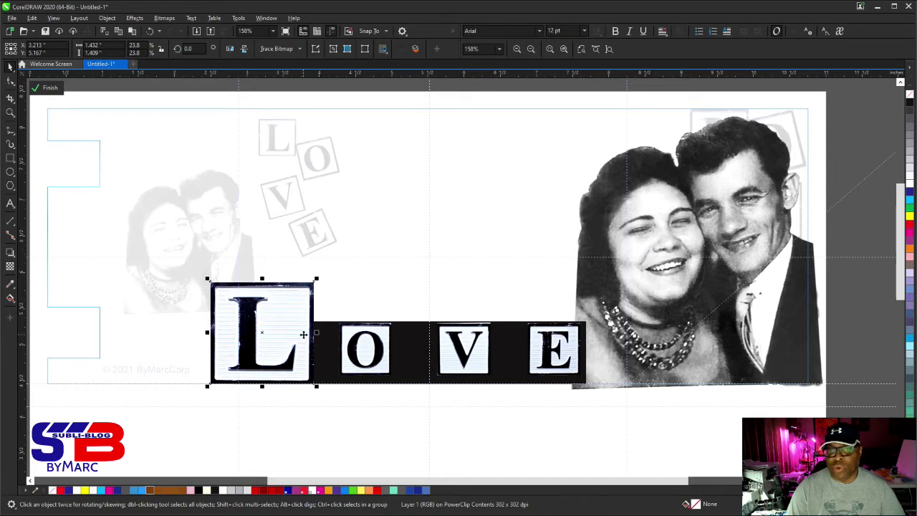
{"action": "left_click", "coordinate": [44, 87]}
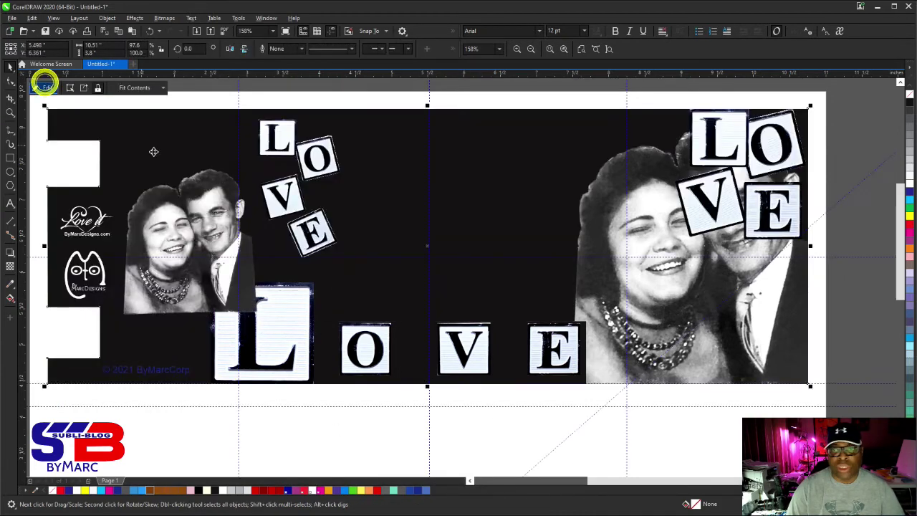
Fill the wrap shape with the richer black palette color that uses C:100 M:100.
{"action": "left_click", "coordinate": [469, 246]}
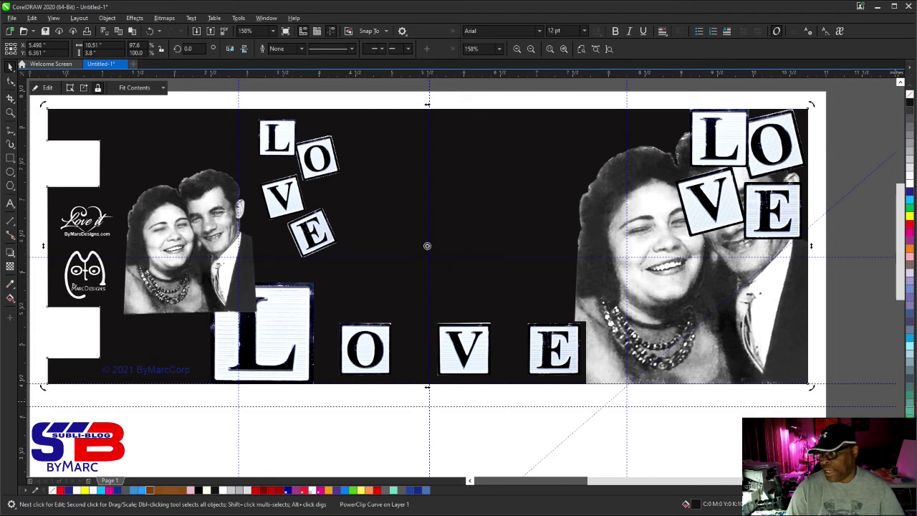
{"action": "scroll", "coordinate": [909, 236], "scroll_direction": "down", "scroll_amount": 3}
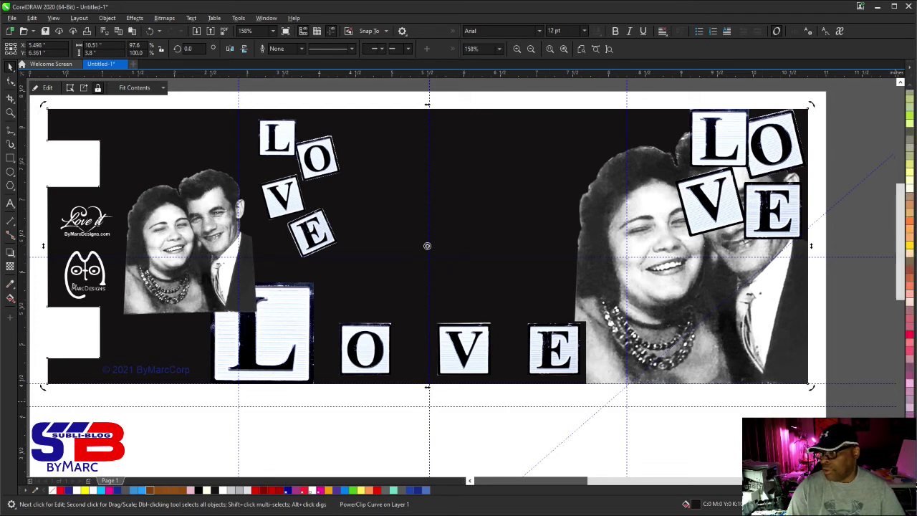
{"action": "scroll", "coordinate": [909, 236], "scroll_direction": "down", "scroll_amount": 1}
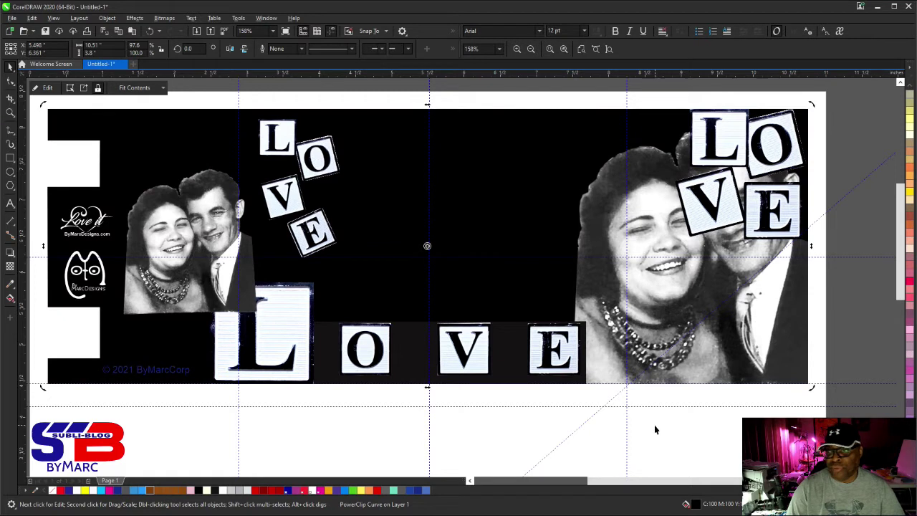
{"action": "left_click", "coordinate": [654, 425]}
Apply a uniform transparency to the small couple photo so it looks faded, and PowerClip it inside the black wrap shape.
{"action": "left_click", "coordinate": [202, 213]}
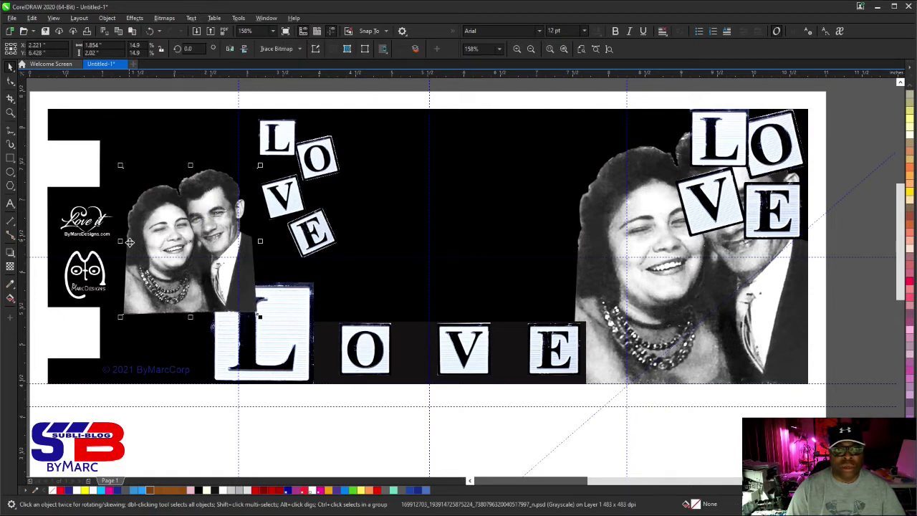
{"action": "left_click", "coordinate": [10, 268]}
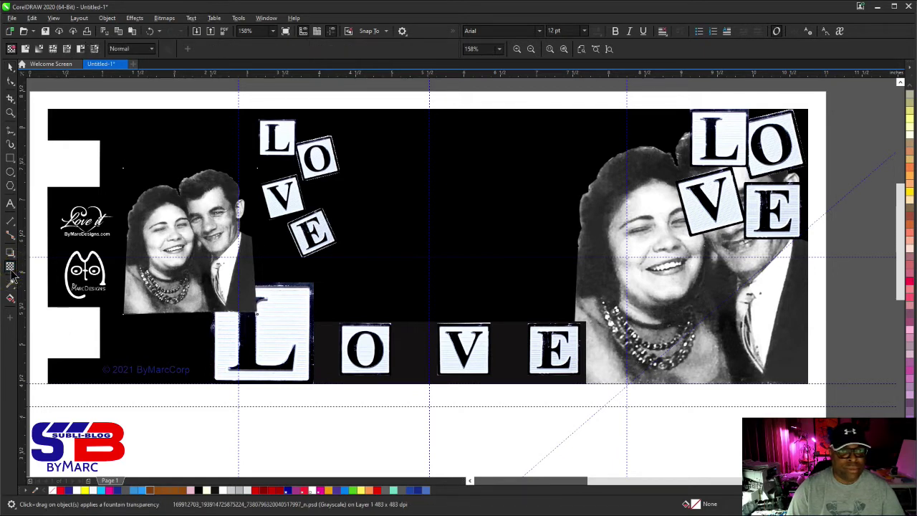
{"action": "left_click", "coordinate": [177, 329]}
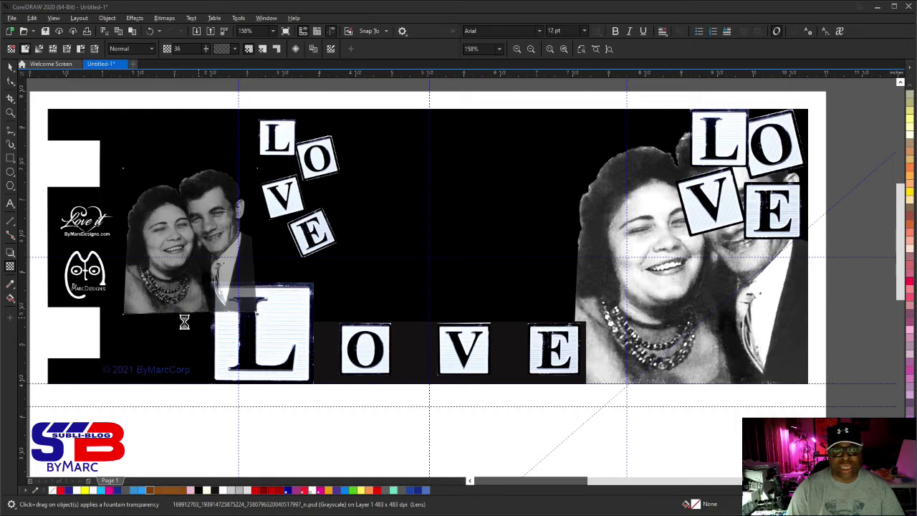
{"action": "left_click", "coordinate": [11, 66]}
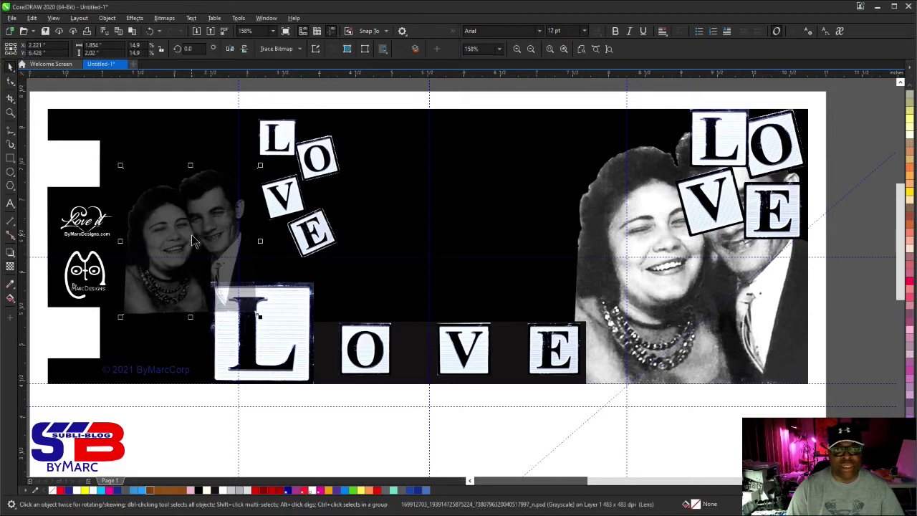
{"action": "left_click", "coordinate": [245, 377]}
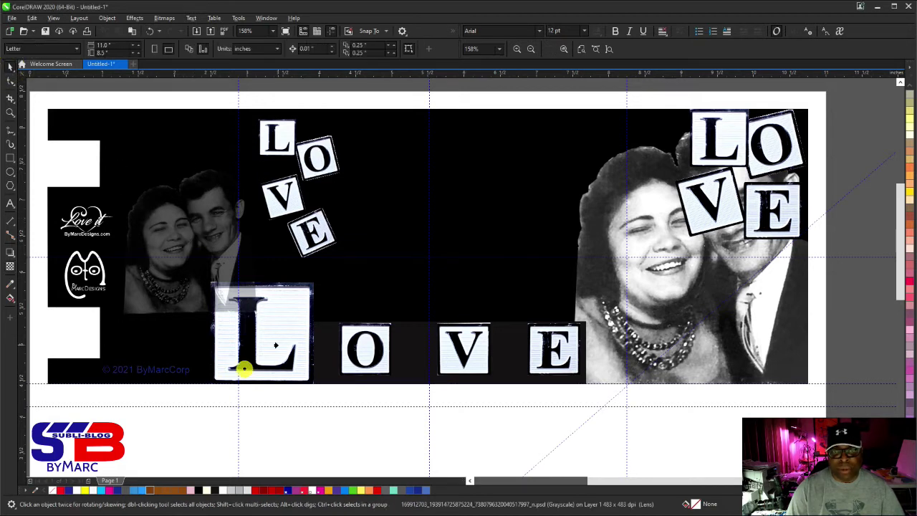
{"action": "left_click", "coordinate": [374, 214]}
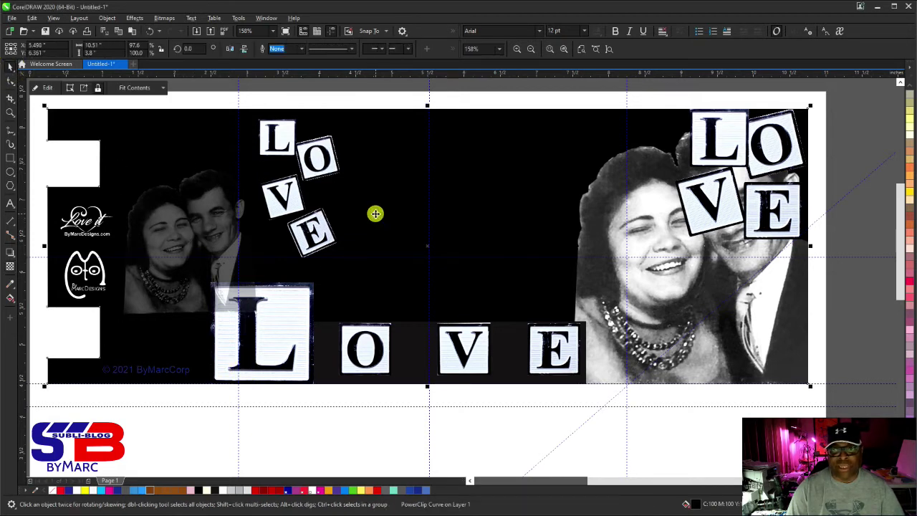
Edit the wrap's PowerClip contents and enlarge the faded couple photo to about 4.47 by 4.87 inches over the wrap's left half.
{"action": "left_click", "coordinate": [48, 88]}
{"action": "left_click_drag", "start_coordinate": [192, 236], "coordinate": [111, 166]}
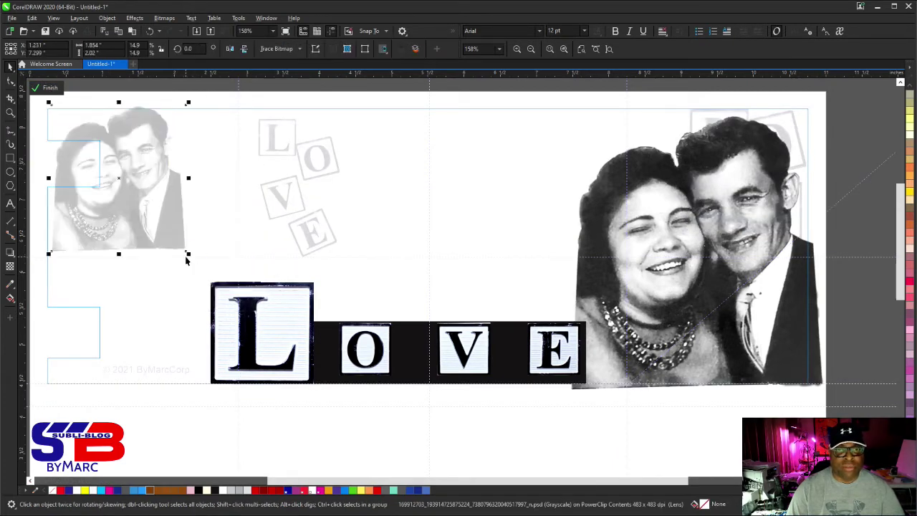
{"action": "left_click_drag", "start_coordinate": [189, 254], "coordinate": [384, 477]}
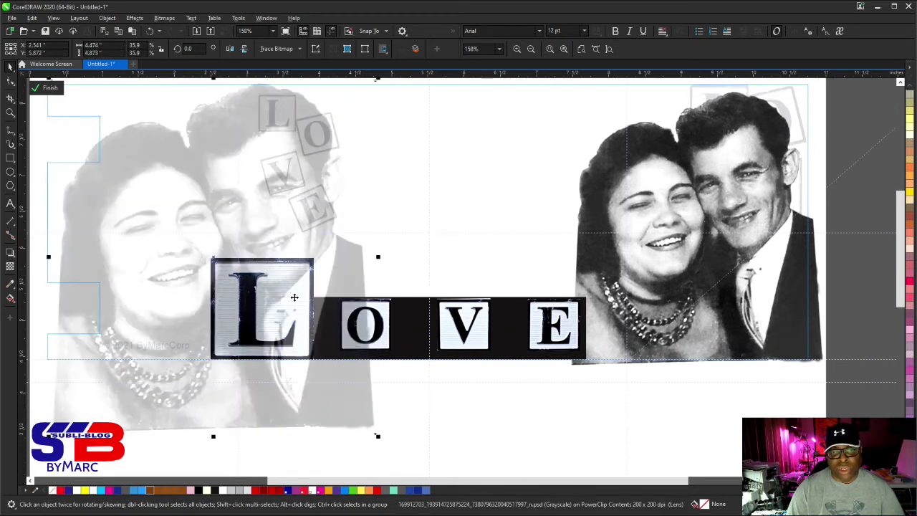
{"action": "left_click", "coordinate": [221, 217]}
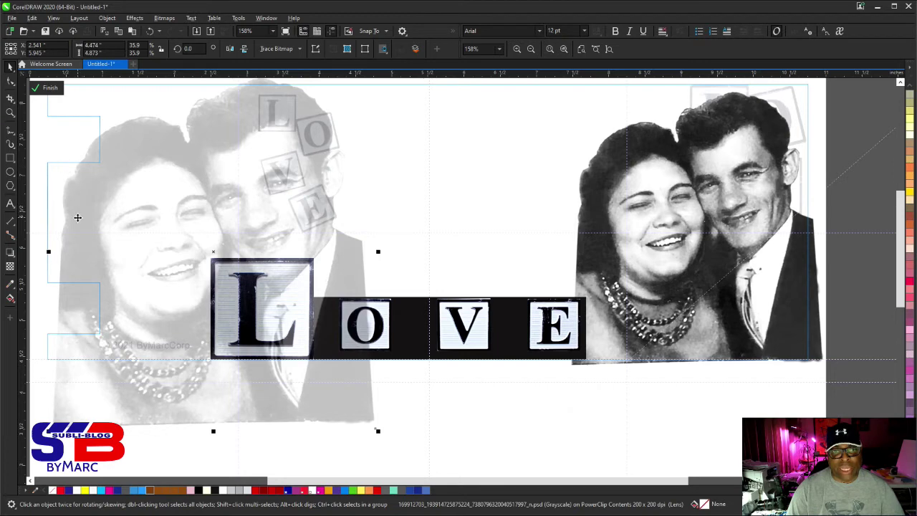
{"action": "left_click_drag", "start_coordinate": [139, 208], "coordinate": [168, 218]}
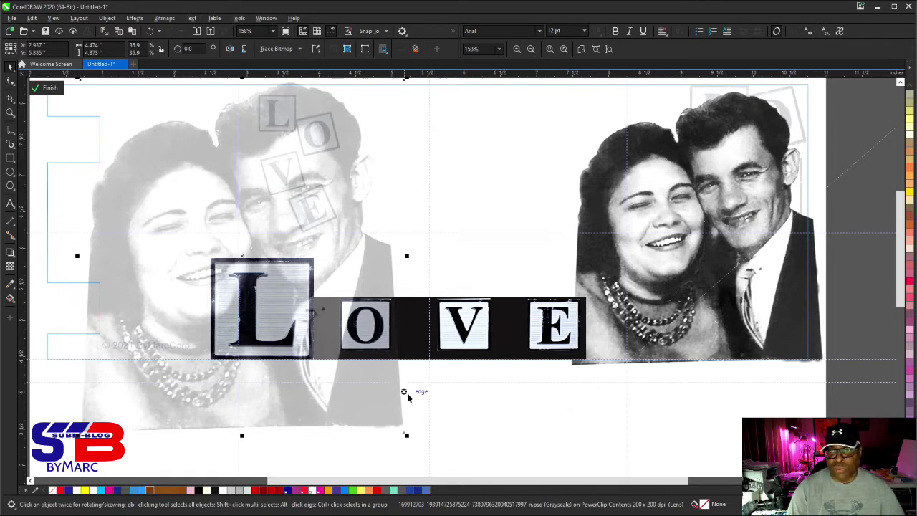
{"action": "left_click", "coordinate": [537, 435]}
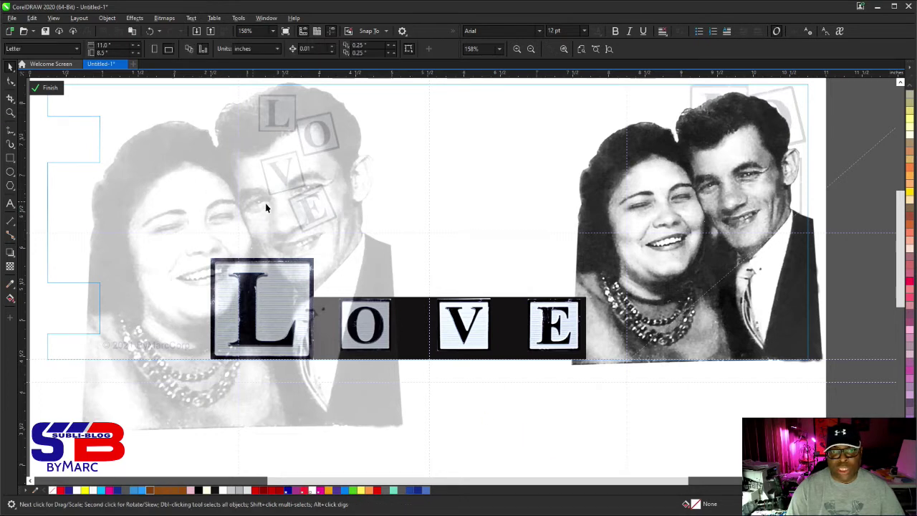
Shrink the bottom LOVE blocks to about 3.81 by 1.04 inches and finish editing the PowerClip contents.
{"action": "left_click_drag", "start_coordinate": [663, 438], "coordinate": [242, 282]}
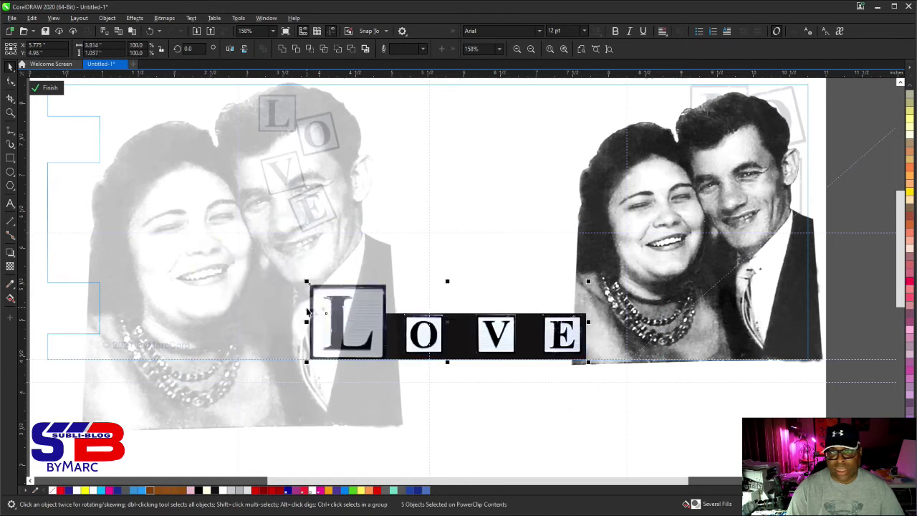
{"action": "left_click", "coordinate": [484, 412]}
{"action": "left_click", "coordinate": [45, 87]}
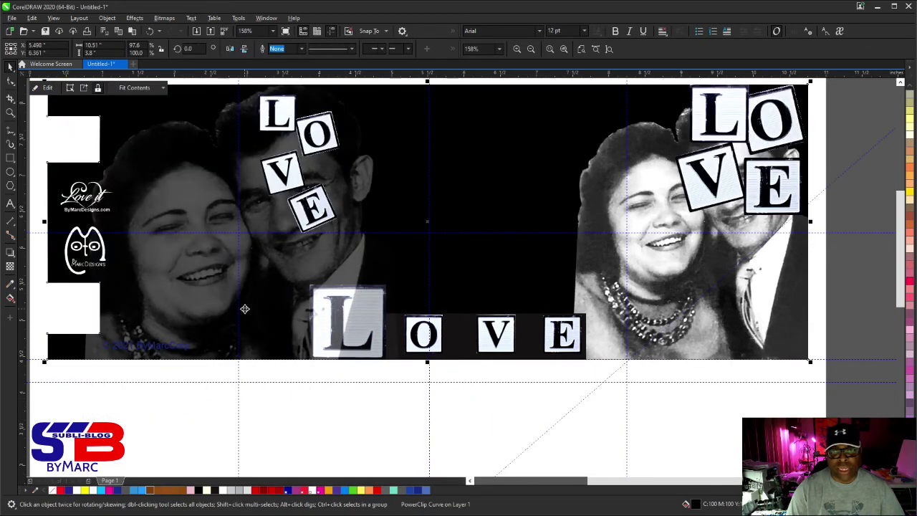
{"action": "left_click", "coordinate": [380, 413]}
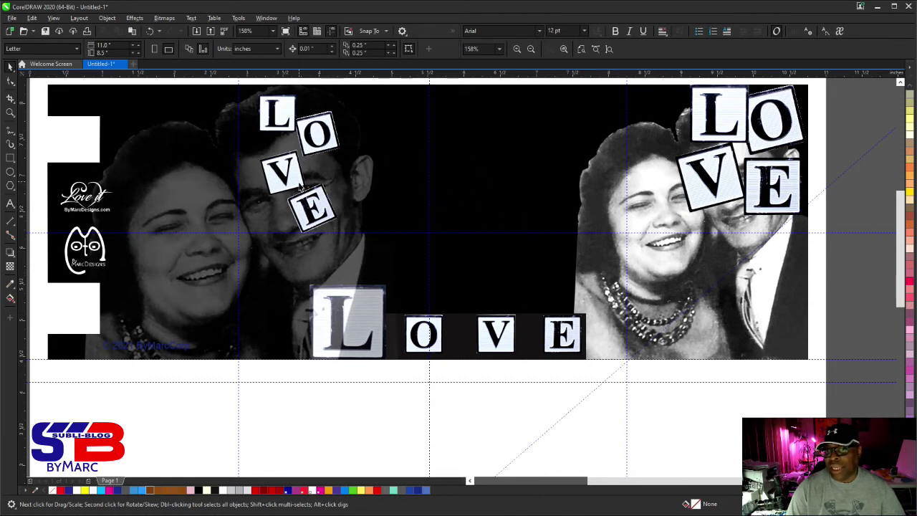
Reopen the wrap's PowerClip contents and delete the large unfaded couple photo on the wrap's right side.
{"action": "left_click", "coordinate": [129, 133]}
{"action": "left_click", "coordinate": [46, 88]}
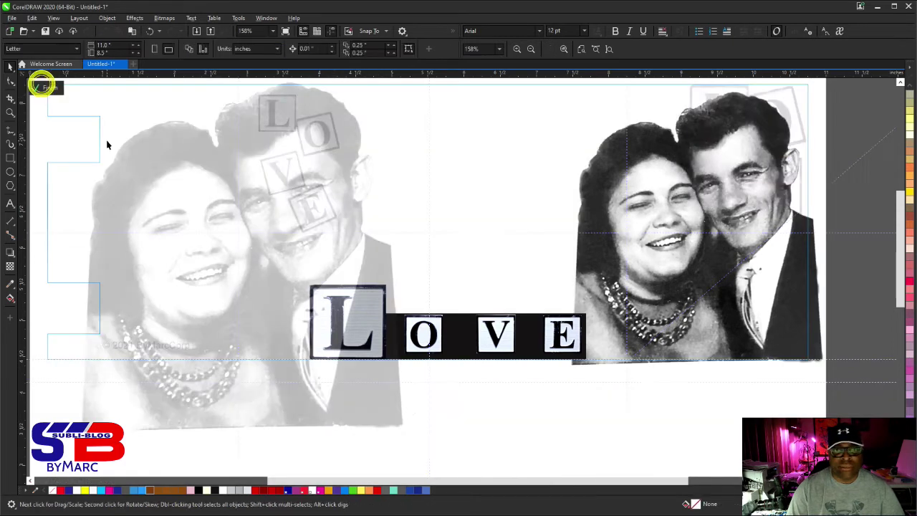
{"action": "left_click", "coordinate": [677, 209]}
{"action": "key", "text": "Delete"}
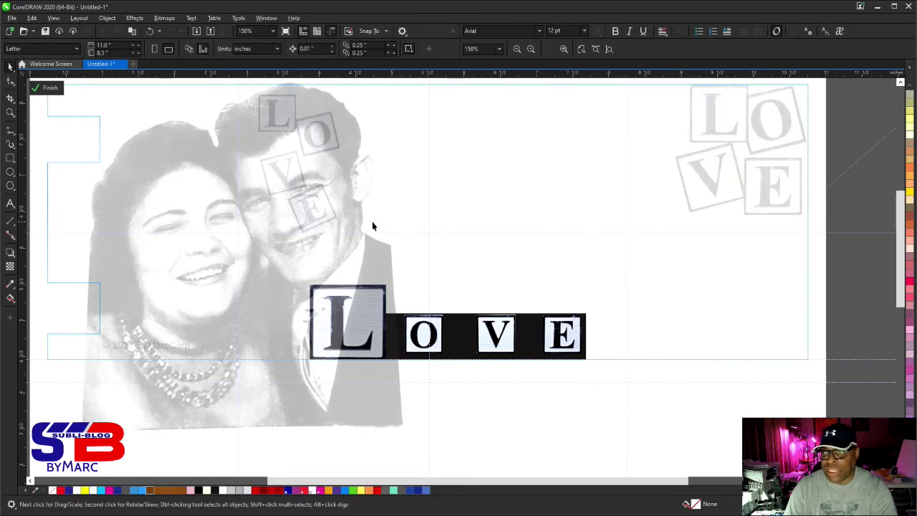
Duplicate the faded couple photo onto the right half of the wrap and mirror the copy horizontally.
{"action": "left_click", "coordinate": [169, 198]}
{"action": "left_click_drag", "start_coordinate": [170, 198], "coordinate": [575, 249]}
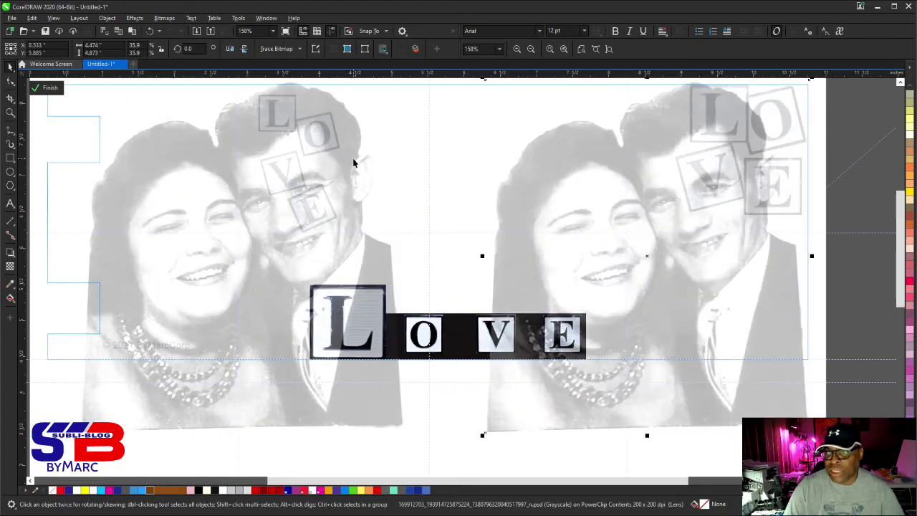
{"action": "left_click", "coordinate": [229, 49]}
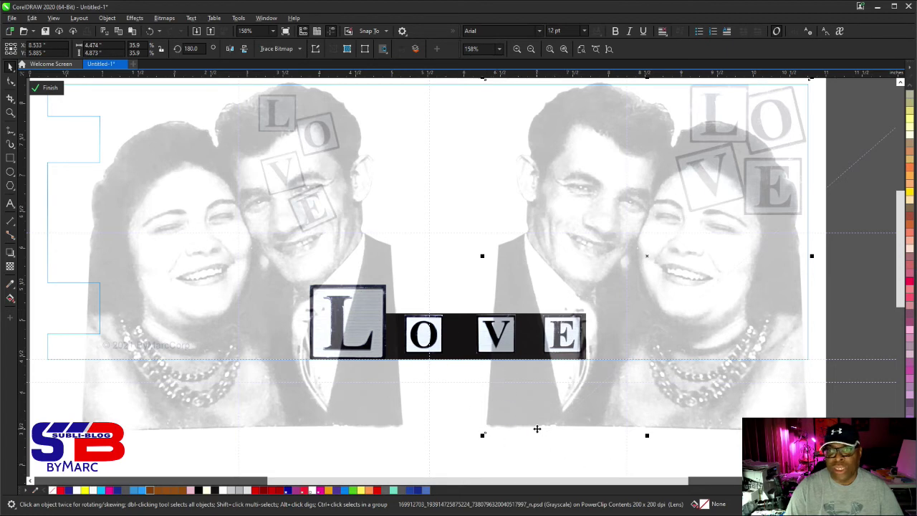
Delete the row of LOVE blocks along the wrap's lower edge and finish editing the PowerClip contents.
{"action": "left_click", "coordinate": [604, 454]}
{"action": "left_click_drag", "start_coordinate": [614, 445], "coordinate": [273, 230]}
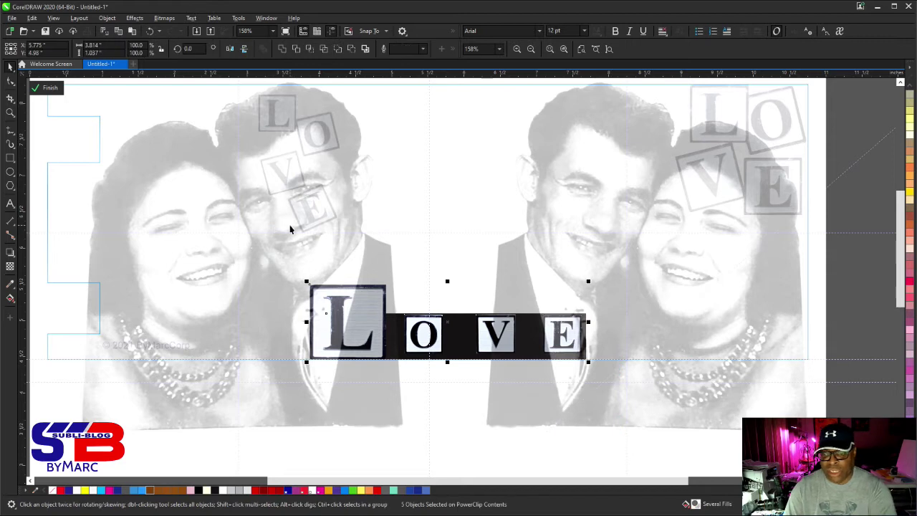
{"action": "key", "text": "Delete"}
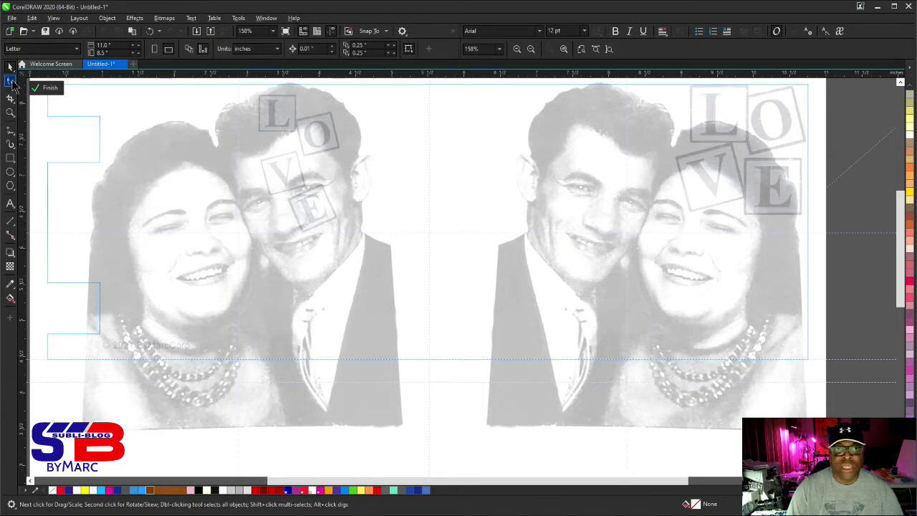
{"action": "left_click", "coordinate": [46, 87]}
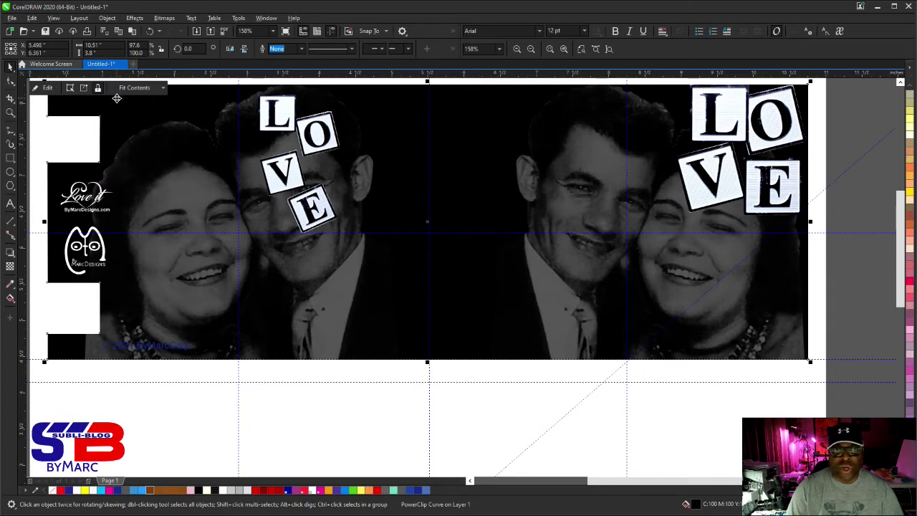
Reopen the PowerClip contents and lower the uniform transparency of the left faded photo so it shows more strongly.
{"action": "left_click", "coordinate": [45, 88]}
{"action": "left_click", "coordinate": [210, 231]}
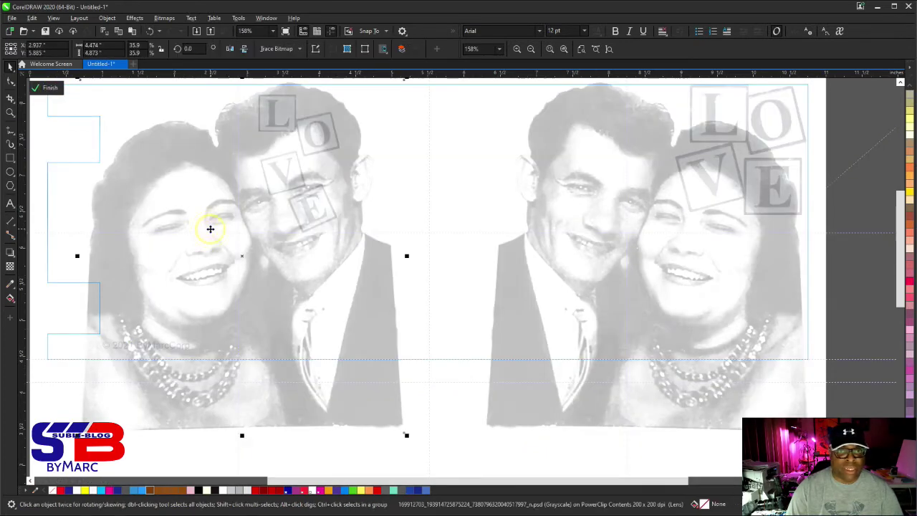
{"action": "left_click", "coordinate": [10, 268]}
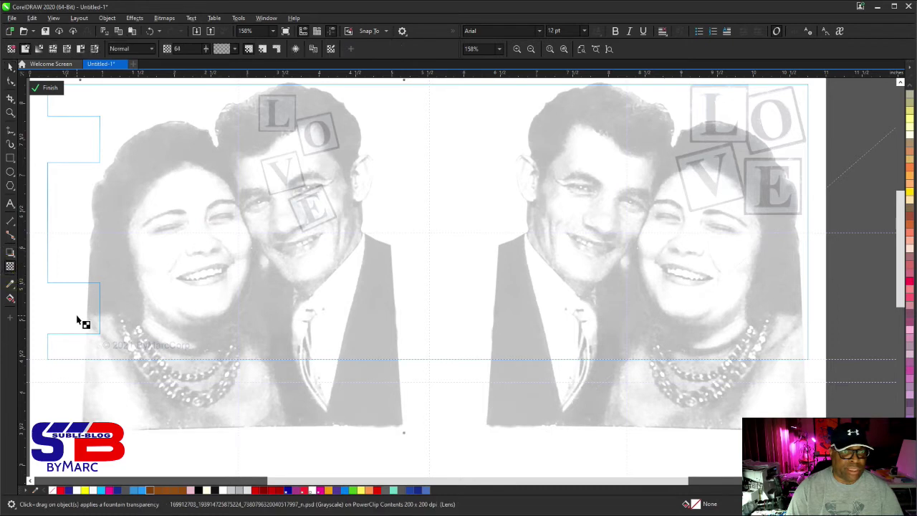
{"action": "left_click", "coordinate": [257, 441]}
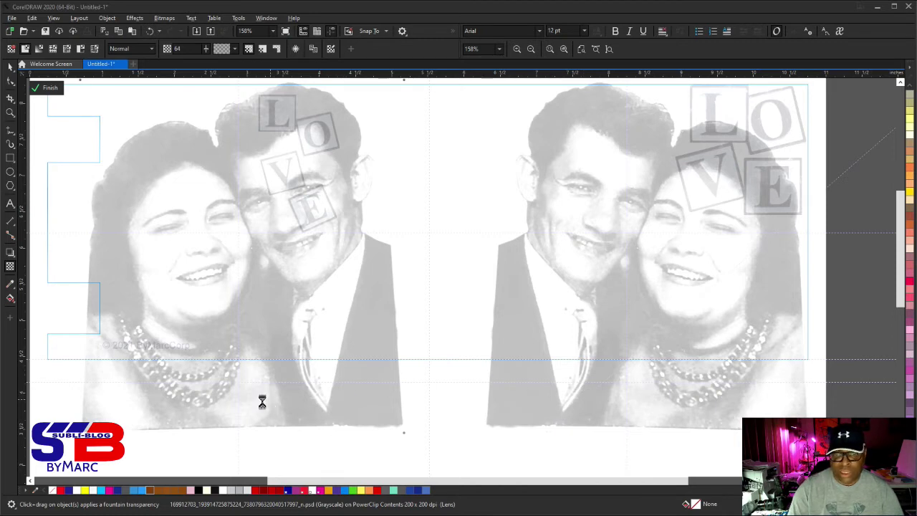
{"action": "left_click", "coordinate": [103, 174]}
Set the mirrored photo's uniform transparency to 50 and finish editing the PowerClip contents.
{"action": "left_click", "coordinate": [550, 304]}
{"action": "left_click", "coordinate": [664, 445]}
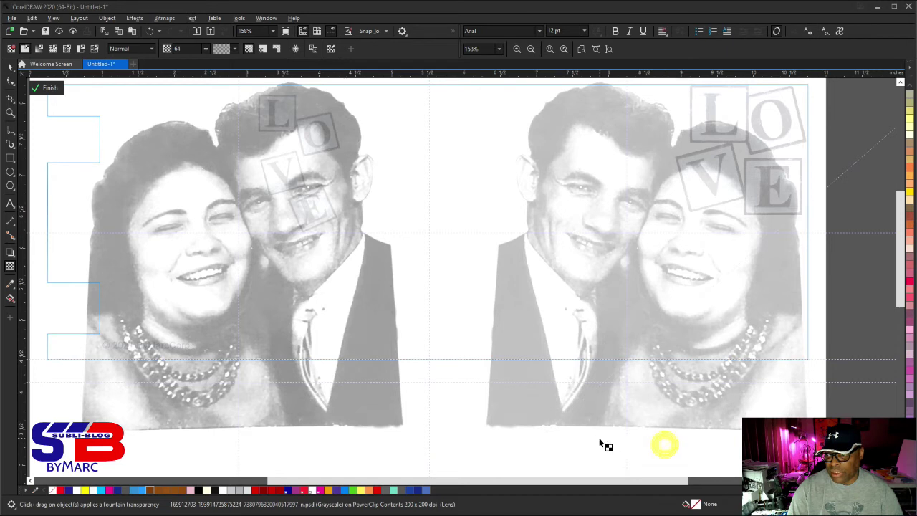
{"action": "left_click", "coordinate": [657, 464]}
{"action": "left_click", "coordinate": [664, 440]}
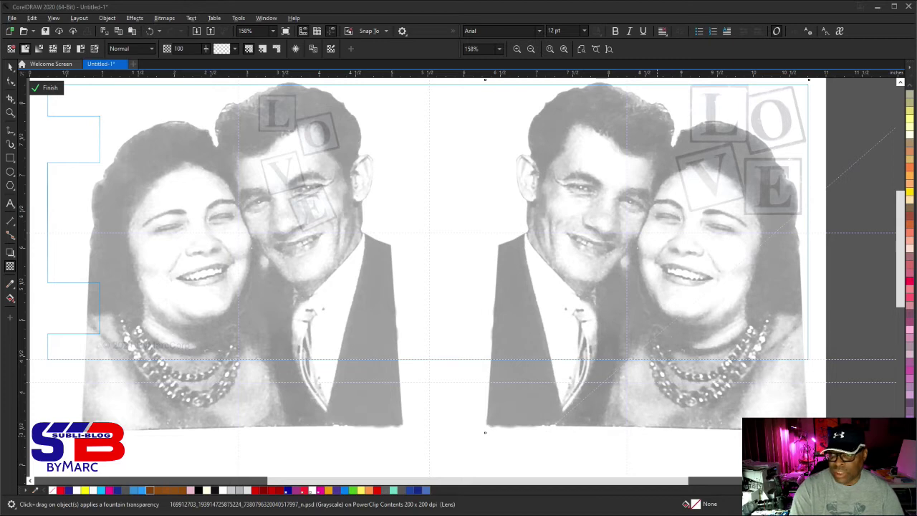
{"action": "left_click", "coordinate": [639, 442]}
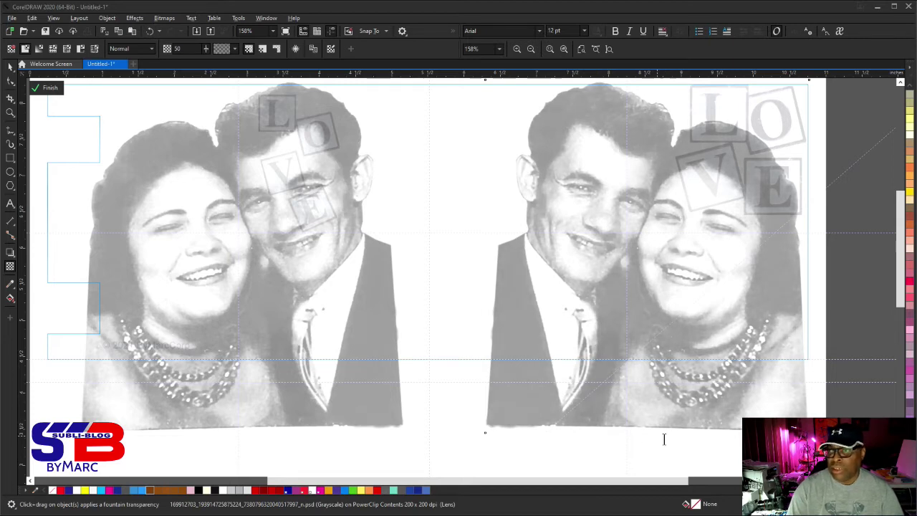
{"action": "left_click", "coordinate": [44, 87]}
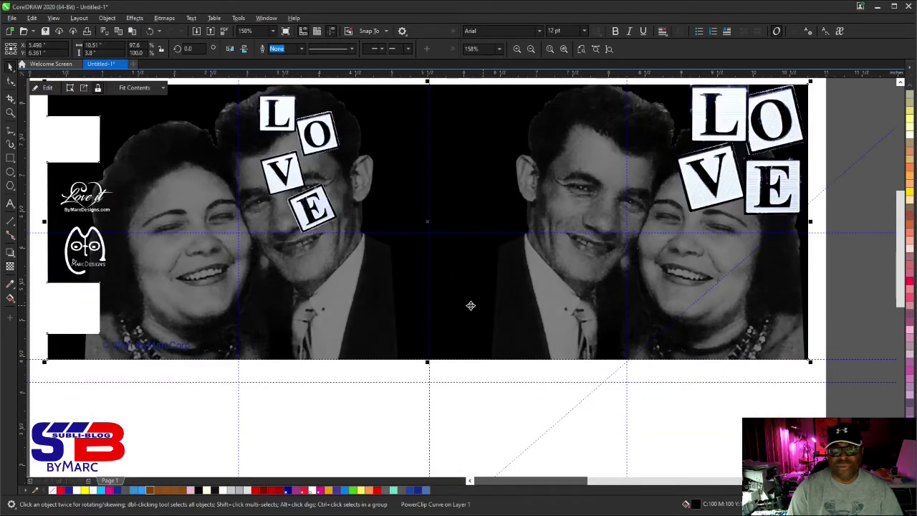
{"action": "left_click", "coordinate": [475, 412]}
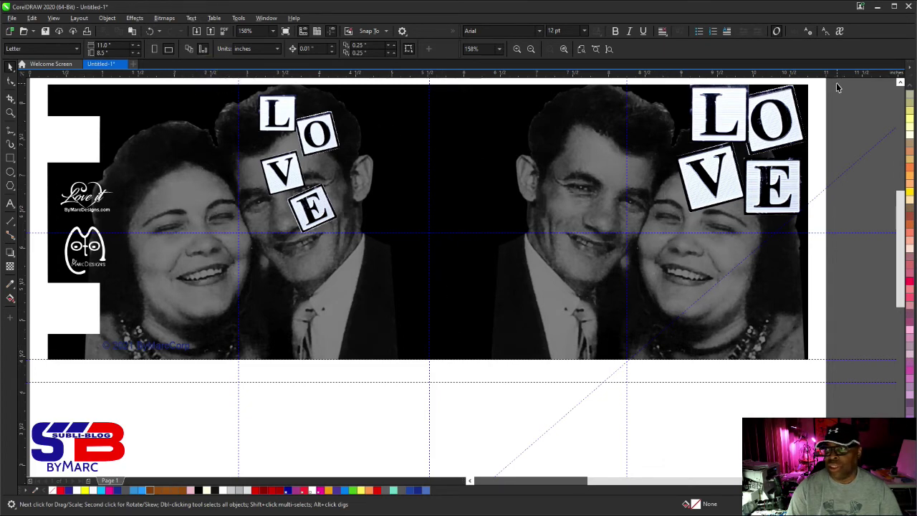
Move the large LOVE blocks from the upper right to the wrap's center between the photos, enlarging them to about 2.14 by 2.13 inches.
{"action": "scroll", "coordinate": [837, 87], "scroll_direction": "up", "scroll_amount": 1}
{"action": "left_click_drag", "start_coordinate": [839, 78], "coordinate": [653, 262]}
{"action": "left_click_drag", "start_coordinate": [722, 129], "coordinate": [424, 271]}
{"action": "left_click_drag", "start_coordinate": [513, 235], "coordinate": [518, 228]}
{"action": "left_click_drag", "start_coordinate": [373, 228], "coordinate": [357, 210]}
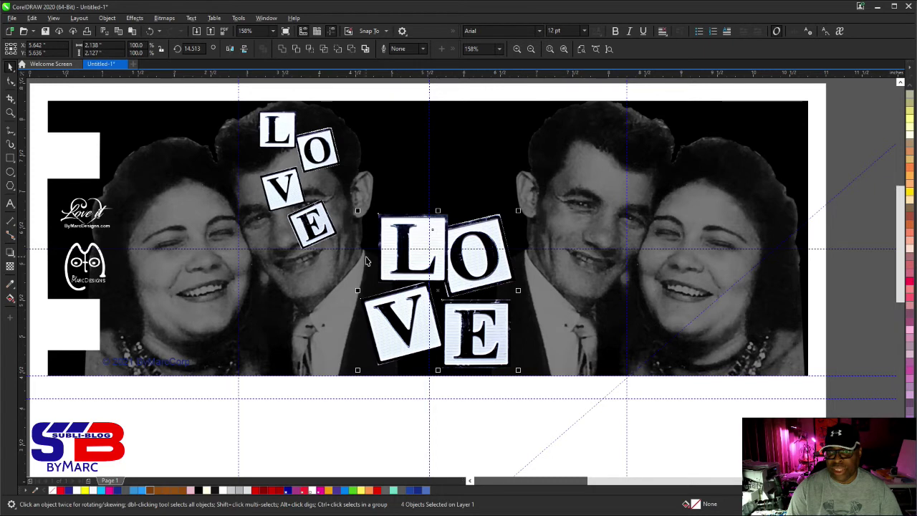
{"action": "left_click", "coordinate": [466, 417]}
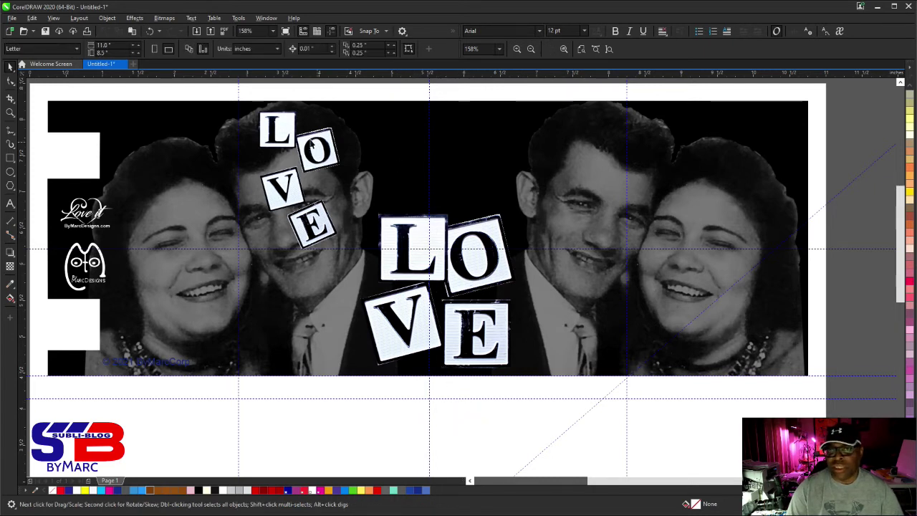
Delete the small LOVE blocks over the left photo and slightly enlarge the LOVE blocks in the wrap's center.
{"action": "left_click_drag", "start_coordinate": [225, 90], "coordinate": [372, 281]}
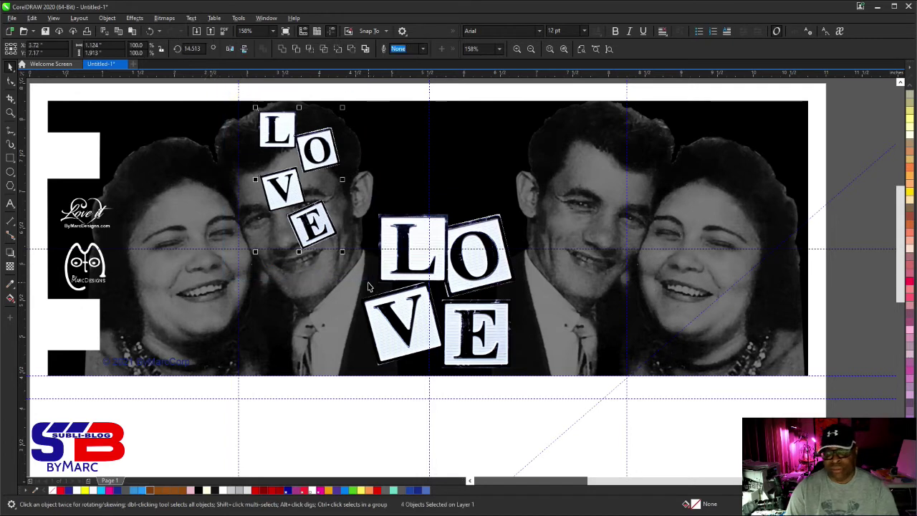
{"action": "key", "text": "Delete"}
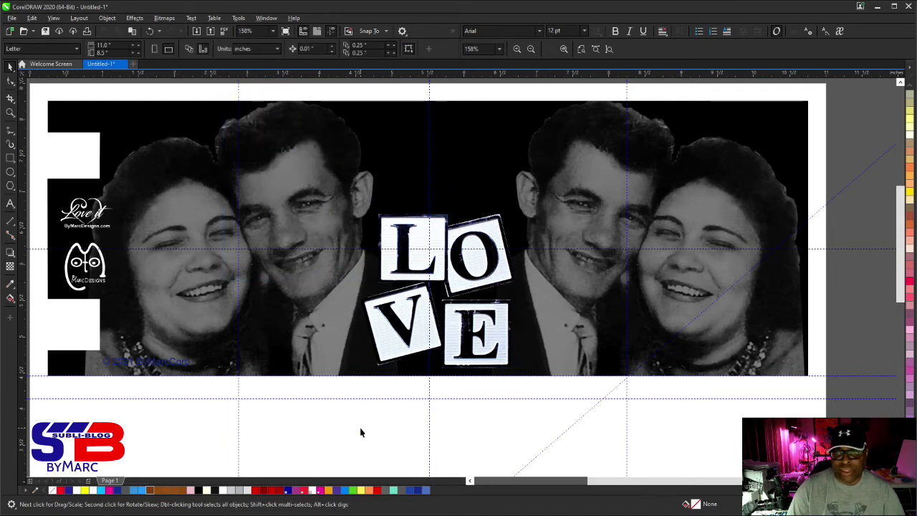
{"action": "left_click_drag", "start_coordinate": [327, 434], "coordinate": [589, 168]}
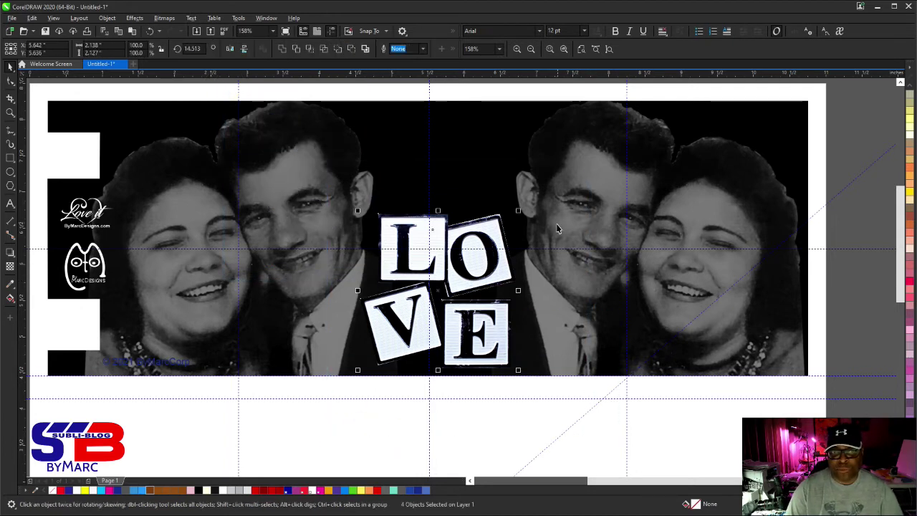
{"action": "left_click_drag", "start_coordinate": [521, 209], "coordinate": [530, 218]}
{"action": "left_click", "coordinate": [513, 410]}
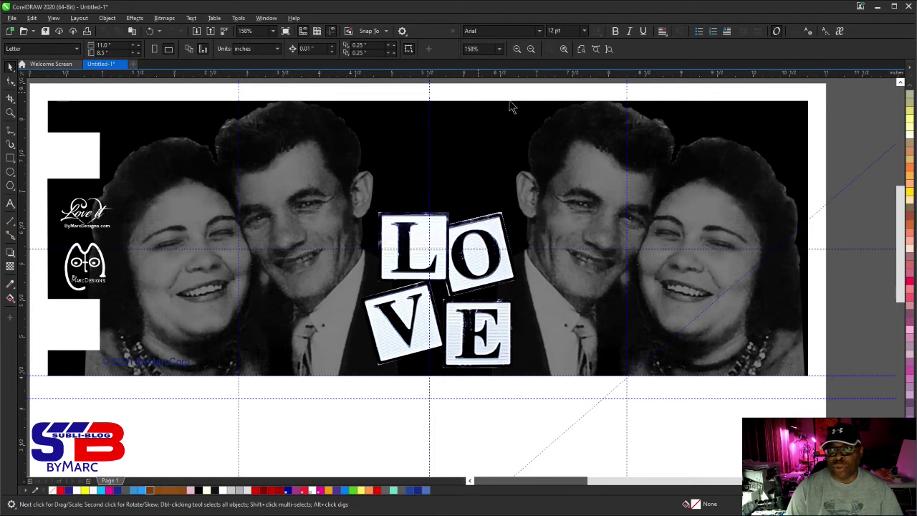
Preview the wrap's page layout for printing on the Sawgrass Print Manager and close the print preview.
{"action": "scroll", "coordinate": [510, 104], "scroll_direction": "down", "scroll_amount": 2}
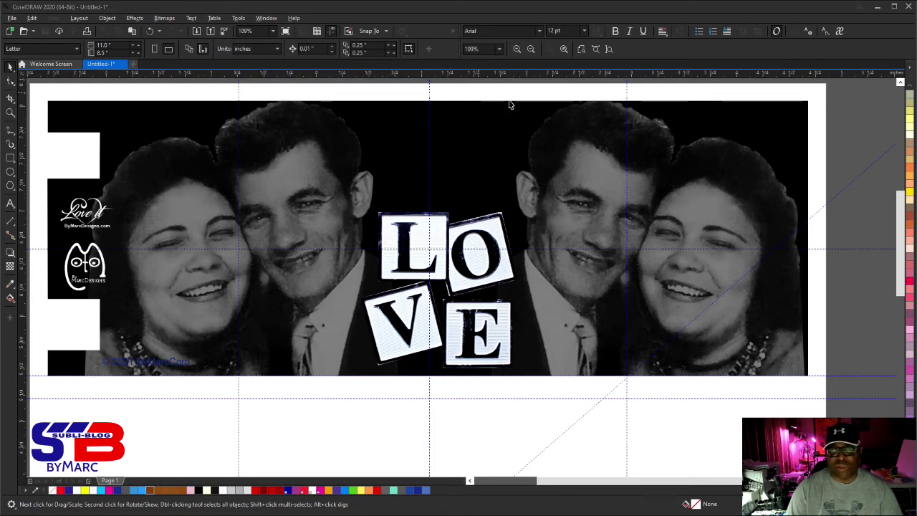
{"action": "scroll", "coordinate": [510, 108], "scroll_direction": "up", "scroll_amount": 2}
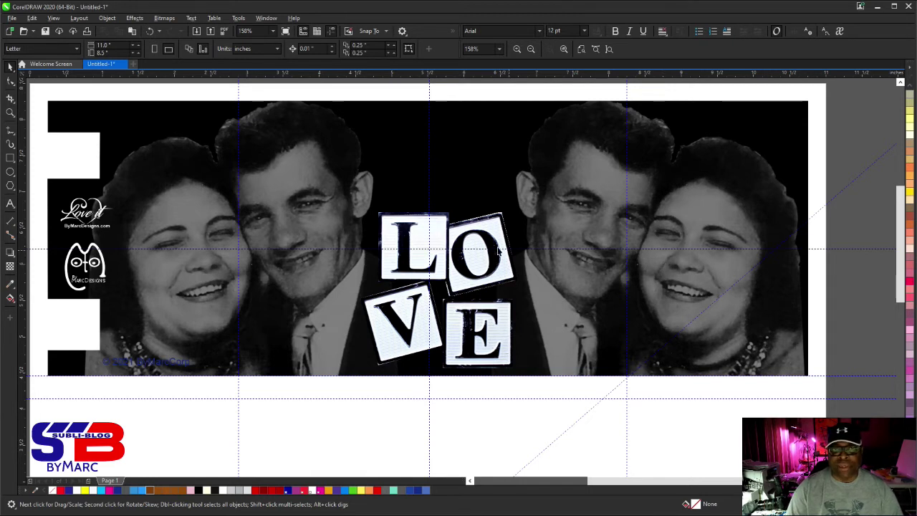
{"action": "left_click", "coordinate": [87, 32]}
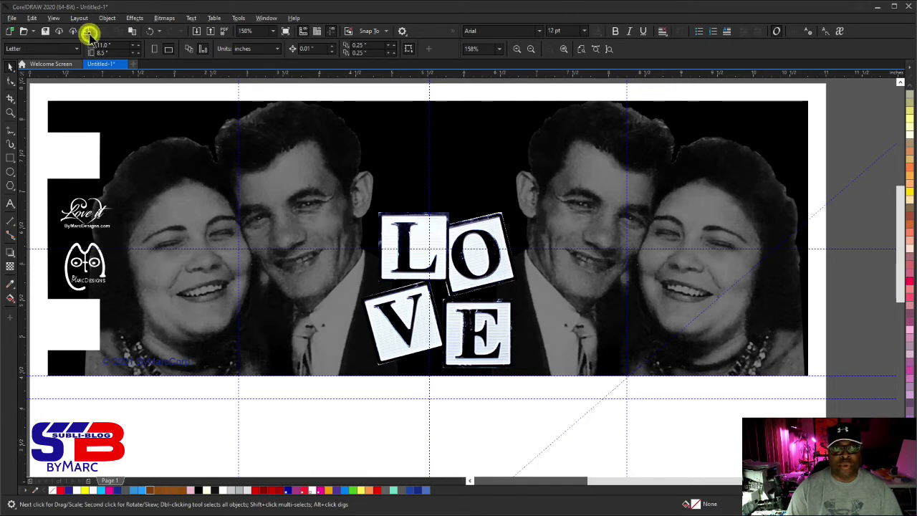
{"action": "left_click", "coordinate": [396, 197]}
{"action": "left_click", "coordinate": [376, 275]}
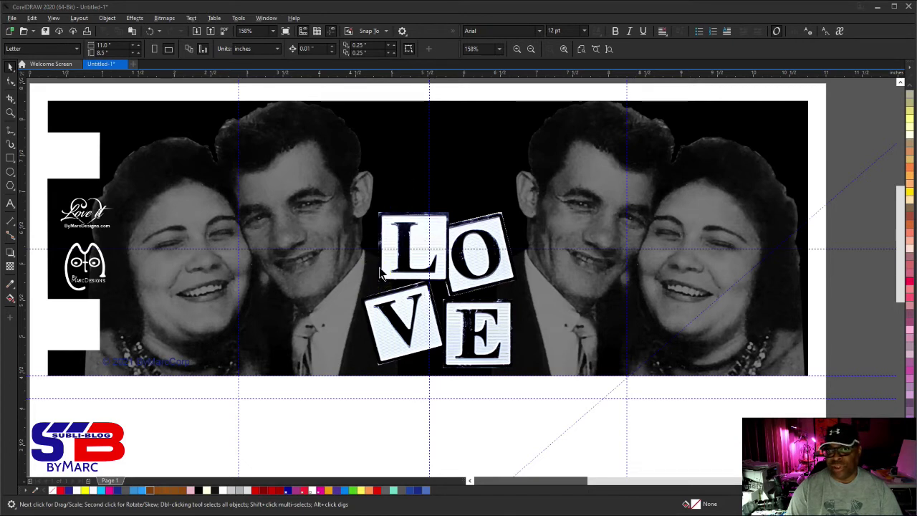
{"action": "left_click", "coordinate": [282, 368]}
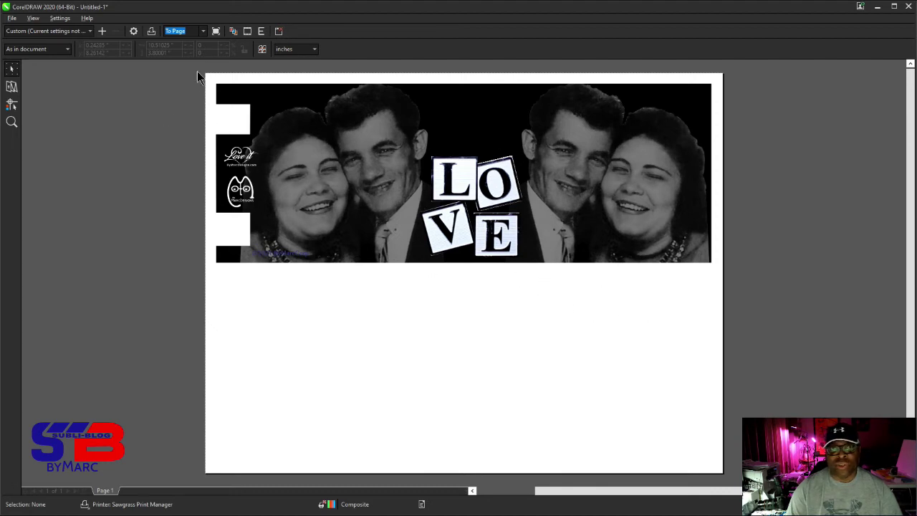
{"action": "left_click", "coordinate": [907, 8]}
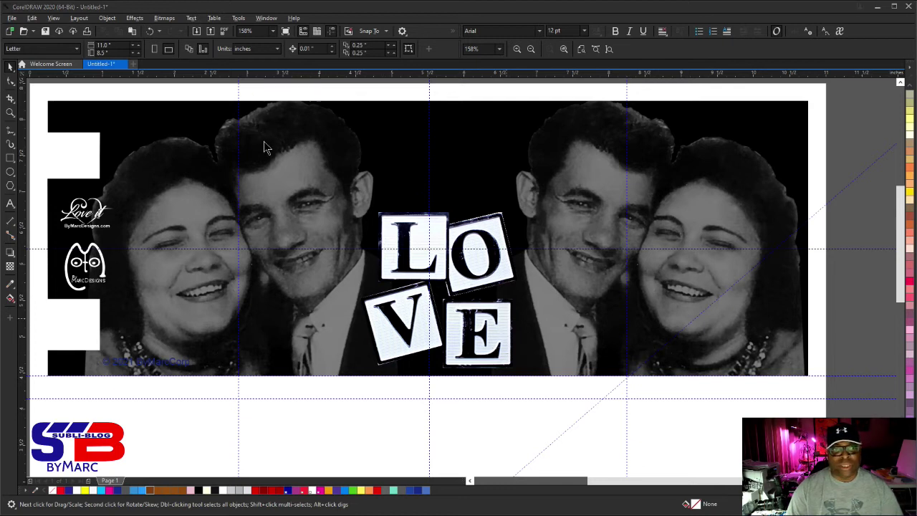
{"action": "left_click", "coordinate": [495, 115]}
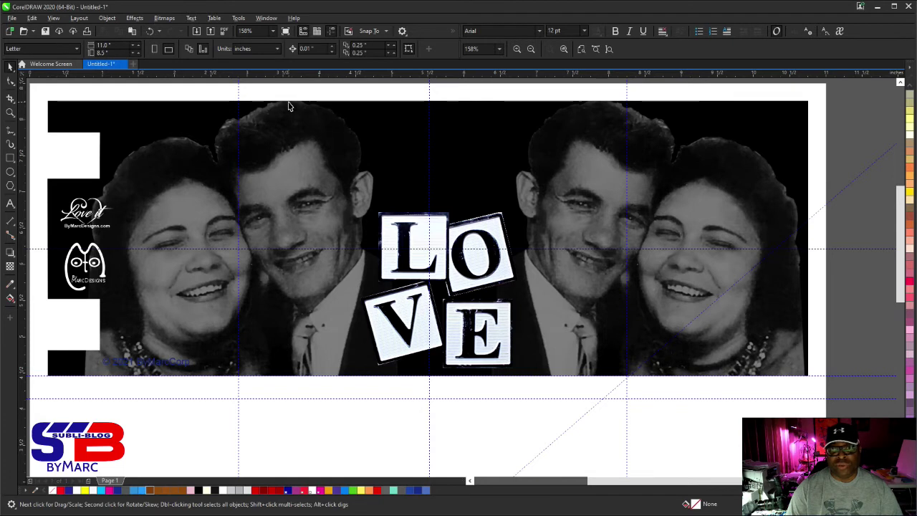